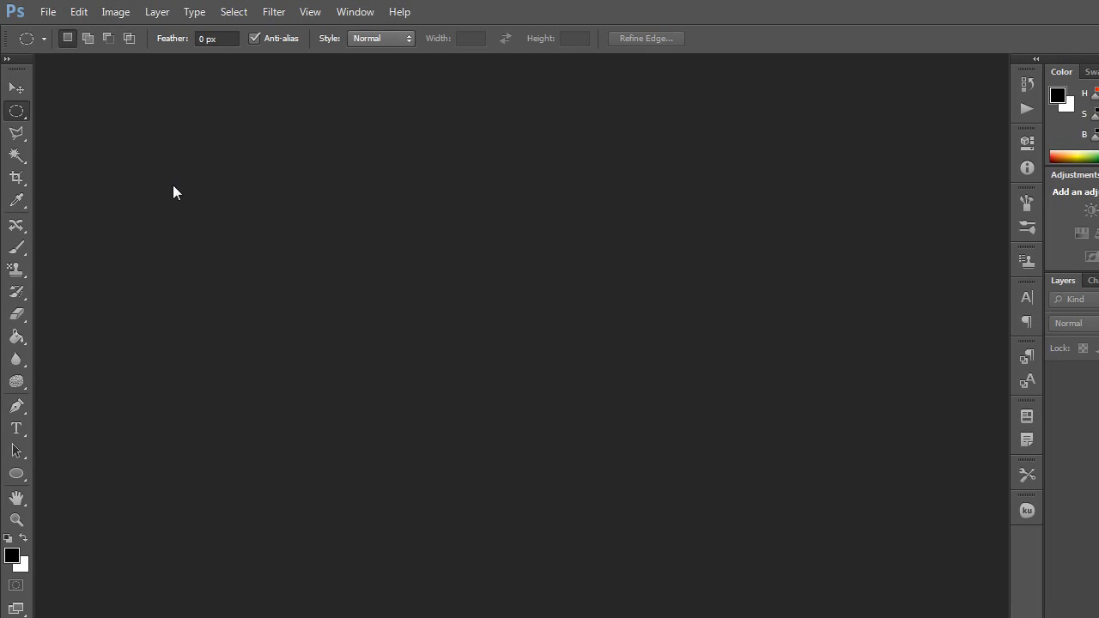
Create a new 500×500 px document with a white background
left_click(48, 12)
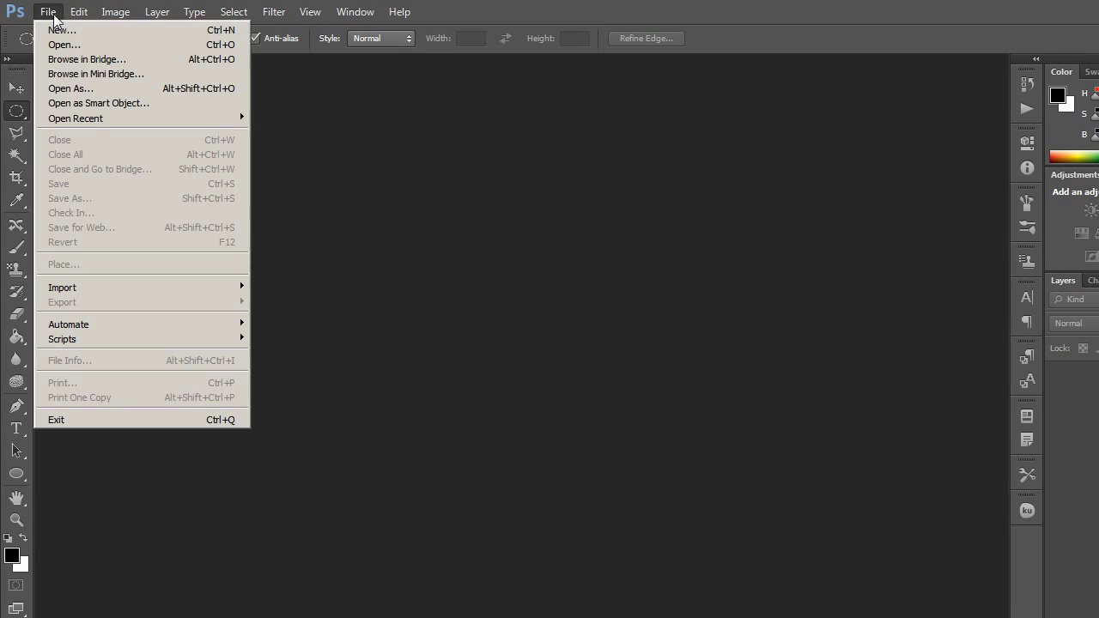
left_click(57, 31)
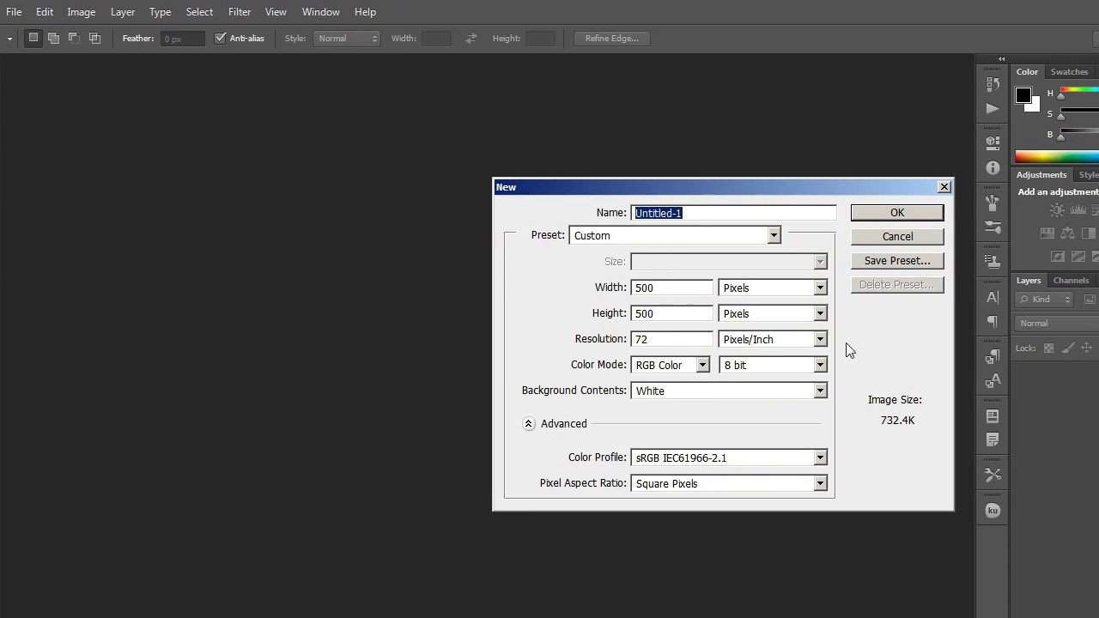
left_click(896, 212)
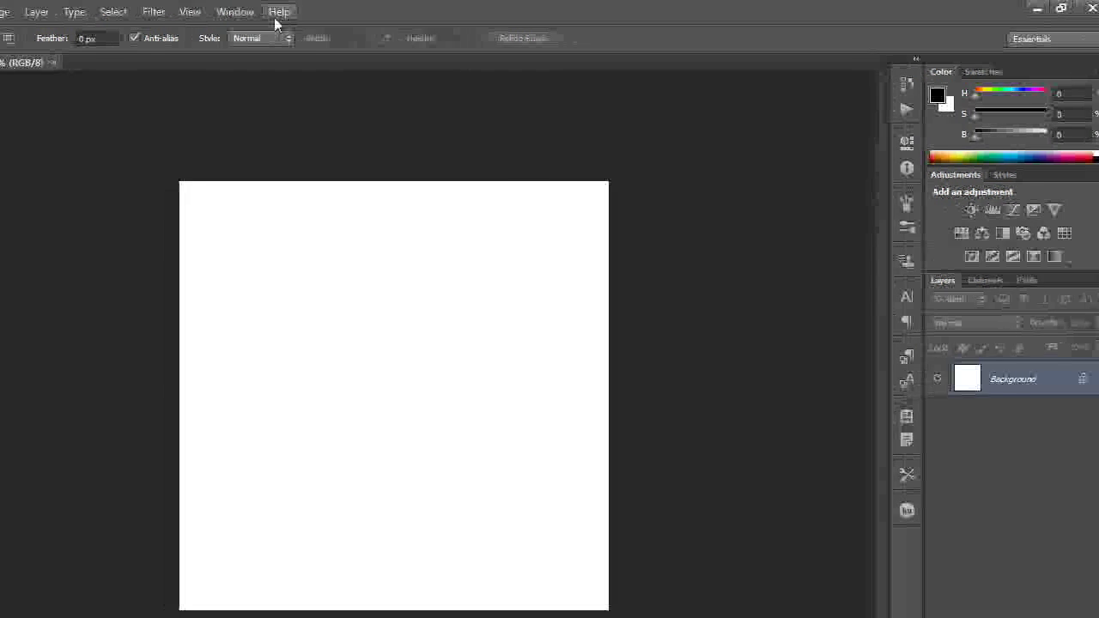
Add a vertical guide at 50% of the canvas
left_click(275, 12)
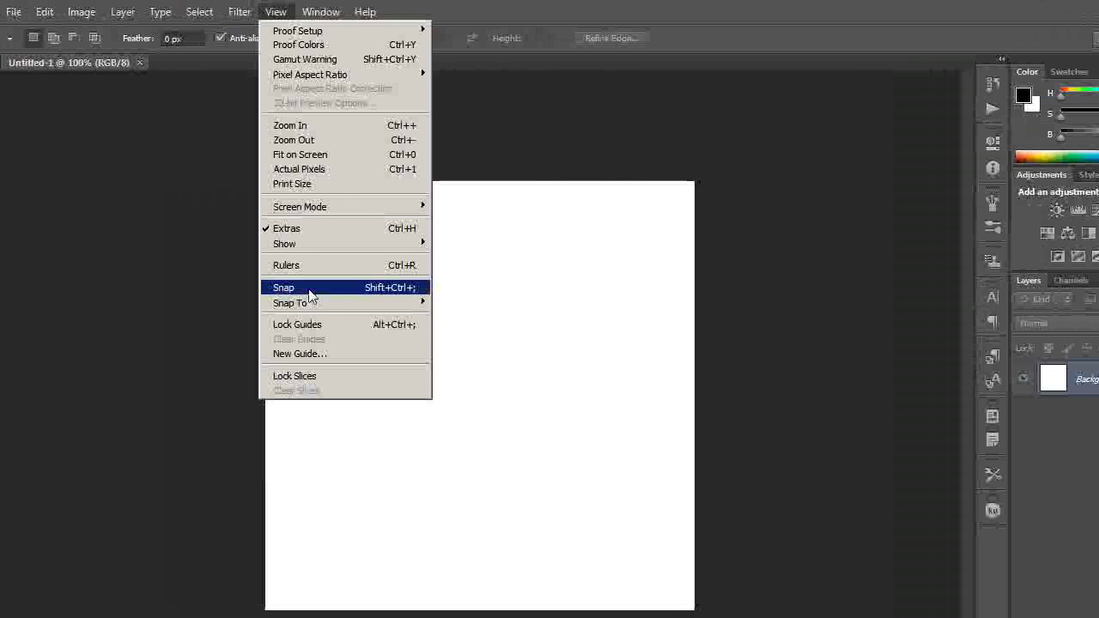
left_click(310, 355)
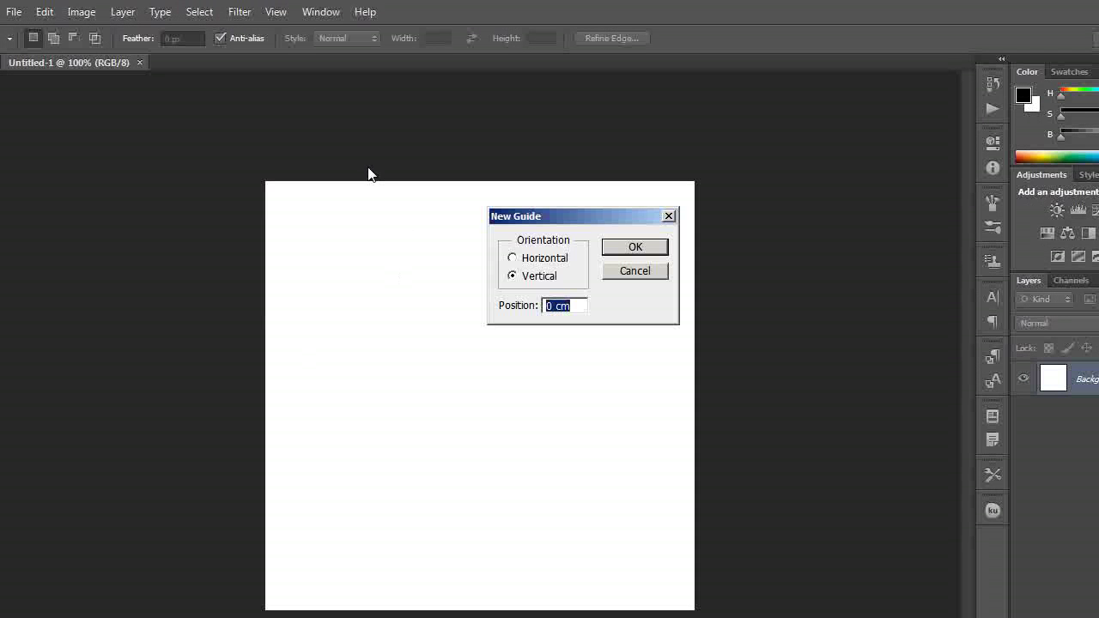
key("BackSpace")
left_click(632, 249)
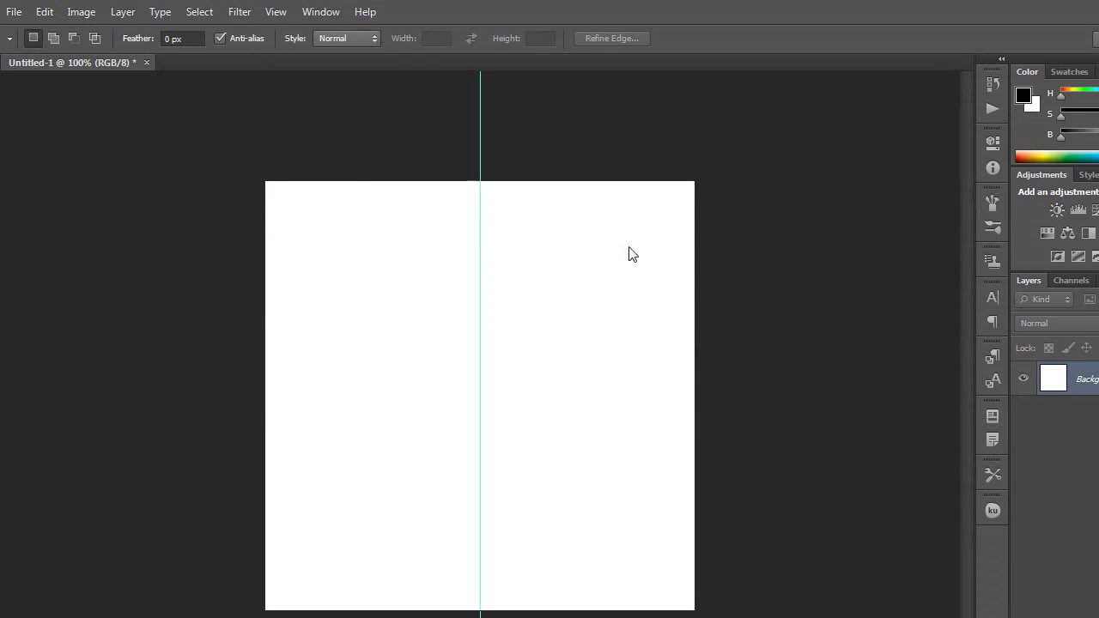
Add a horizontal guide at 50% of the canvas
left_click(276, 12)
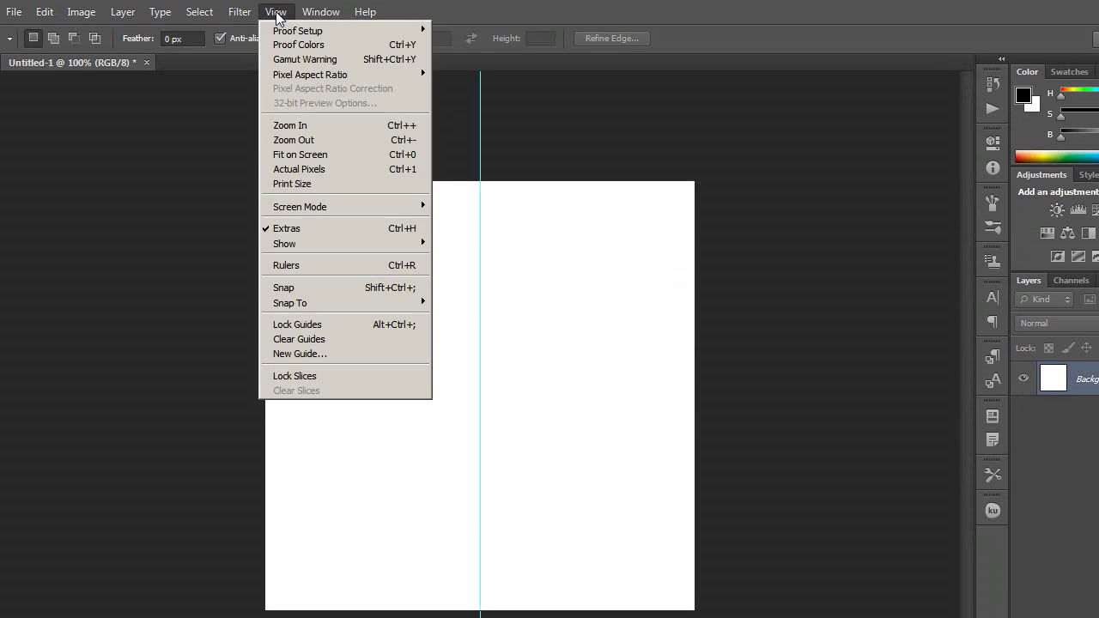
left_click(299, 354)
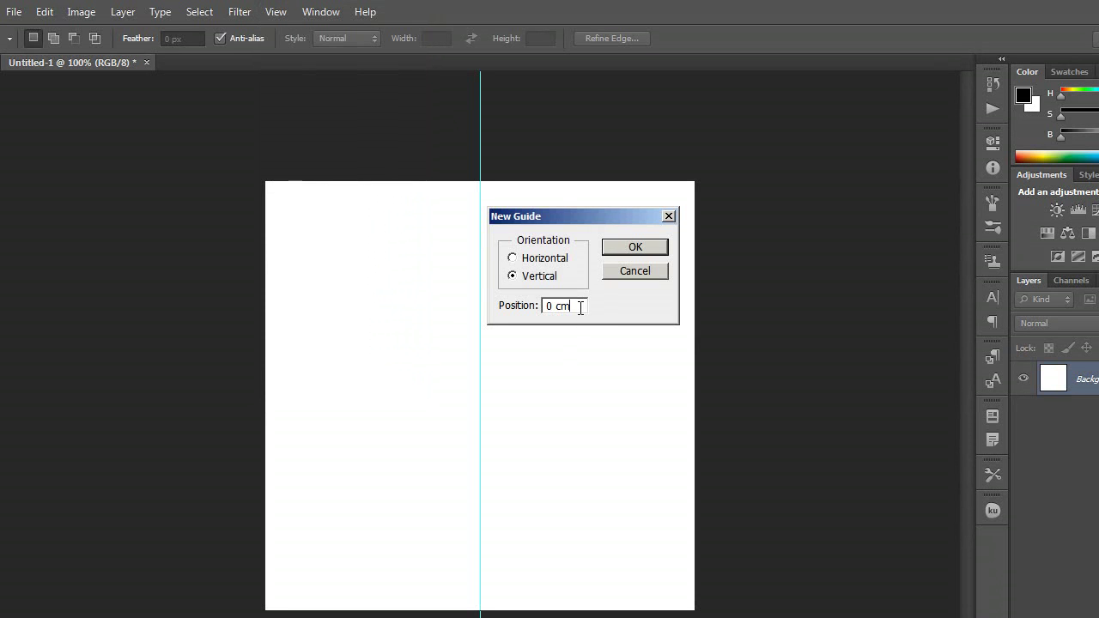
type("50")
left_click(512, 258)
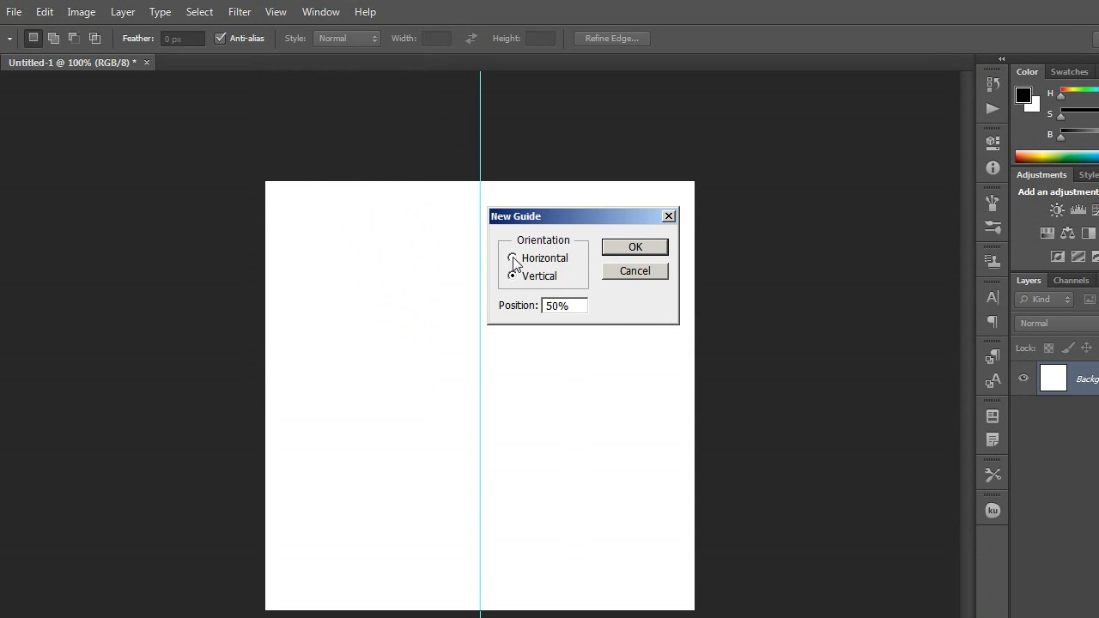
left_click(639, 248)
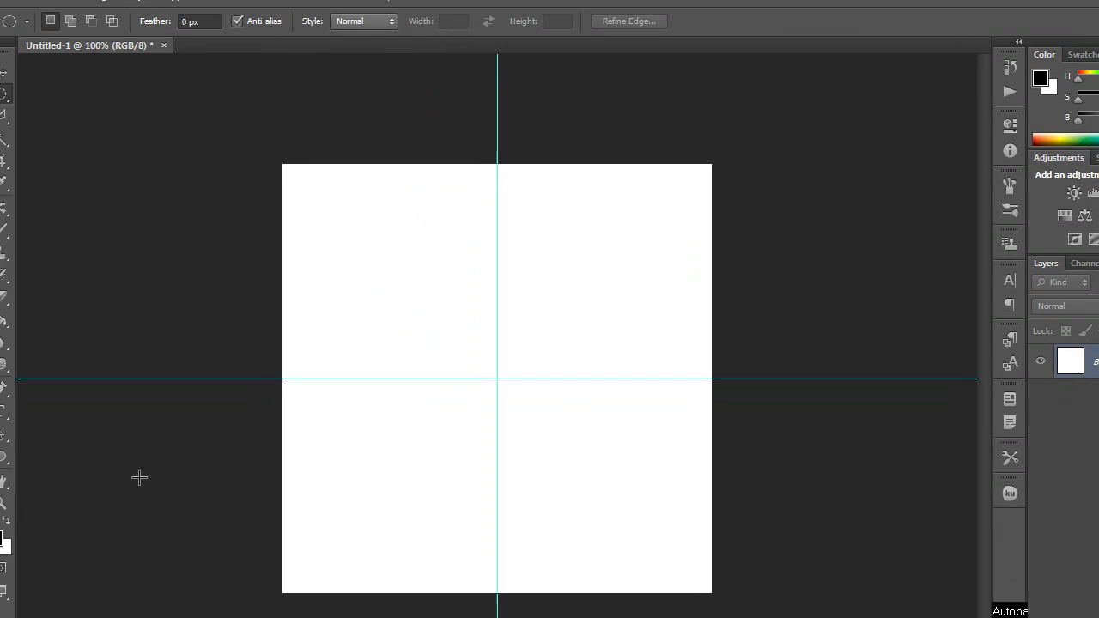
Draw a 275×275 px circle path from centre at the guide intersection
right_click(2, 456)
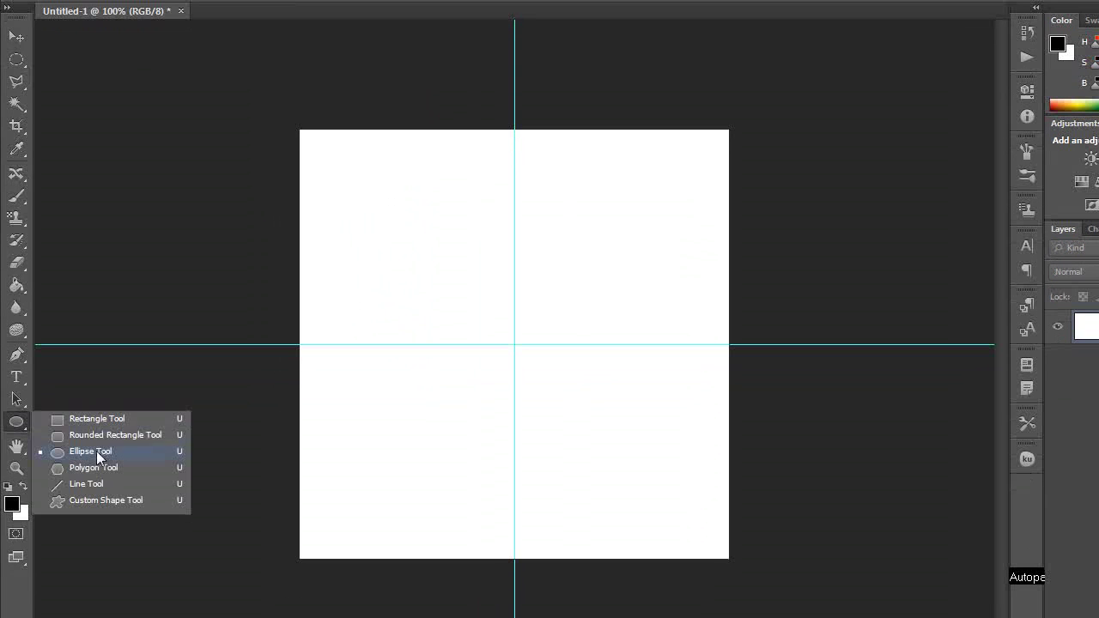
left_click(98, 451)
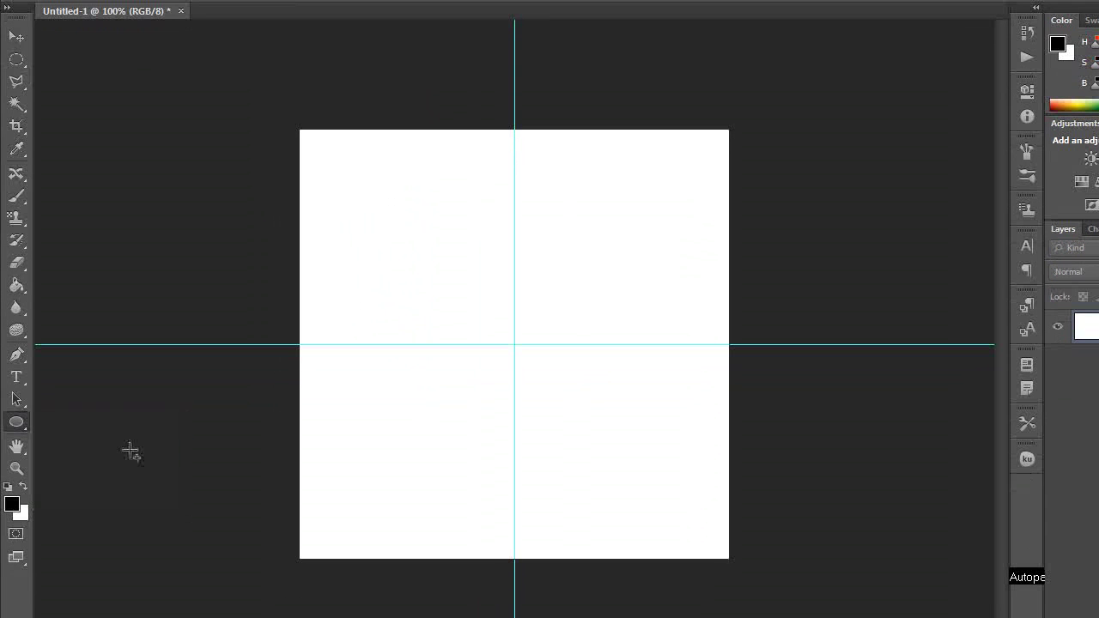
left_click(515, 345)
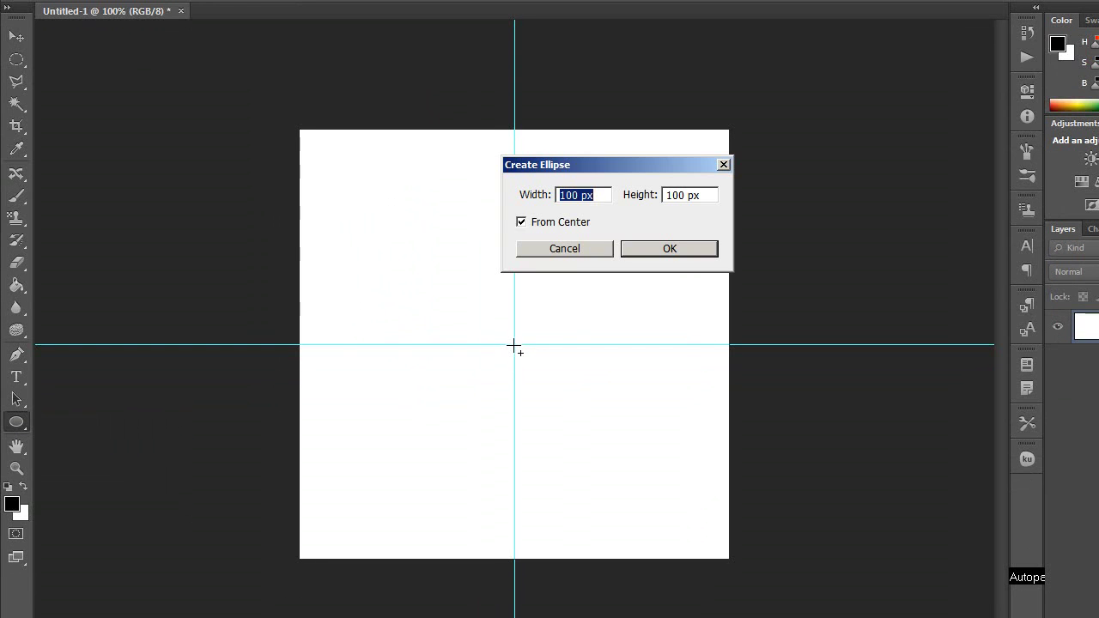
key("BackSpace")
type("27")
key("BackSpace")
key("BackSpace")
key("BackSpace")
left_click(714, 200)
type("275")
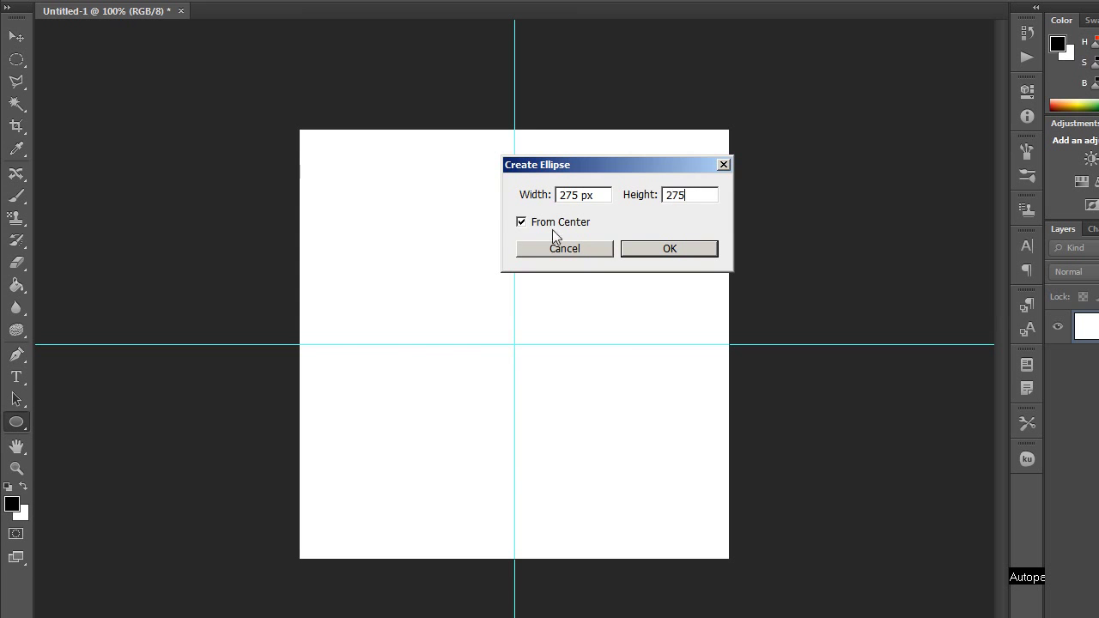
left_click(669, 249)
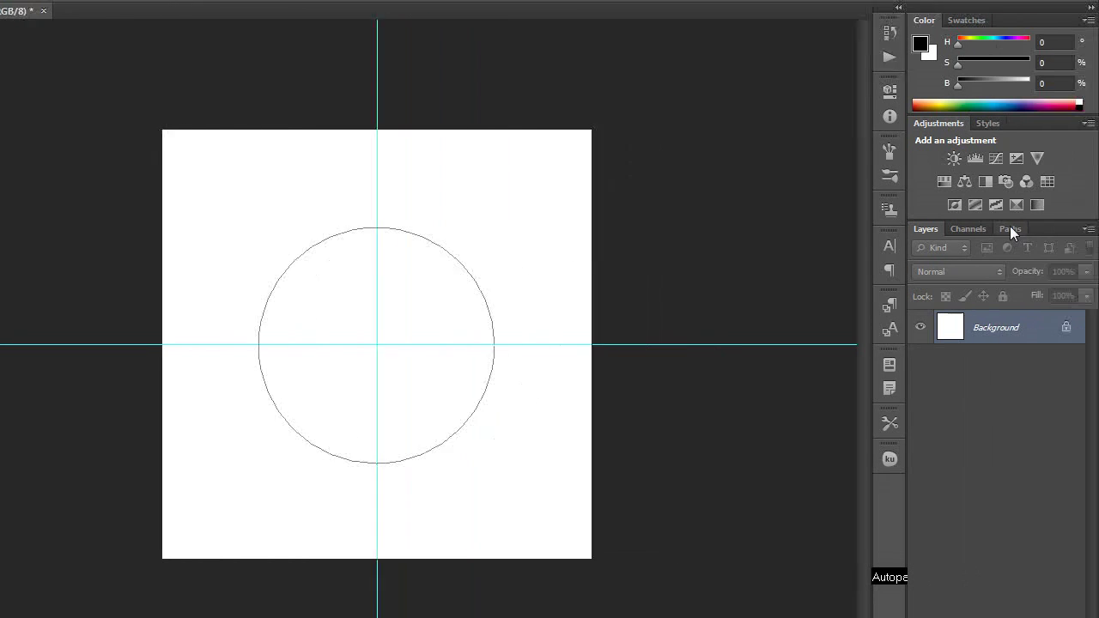
left_click(1010, 229)
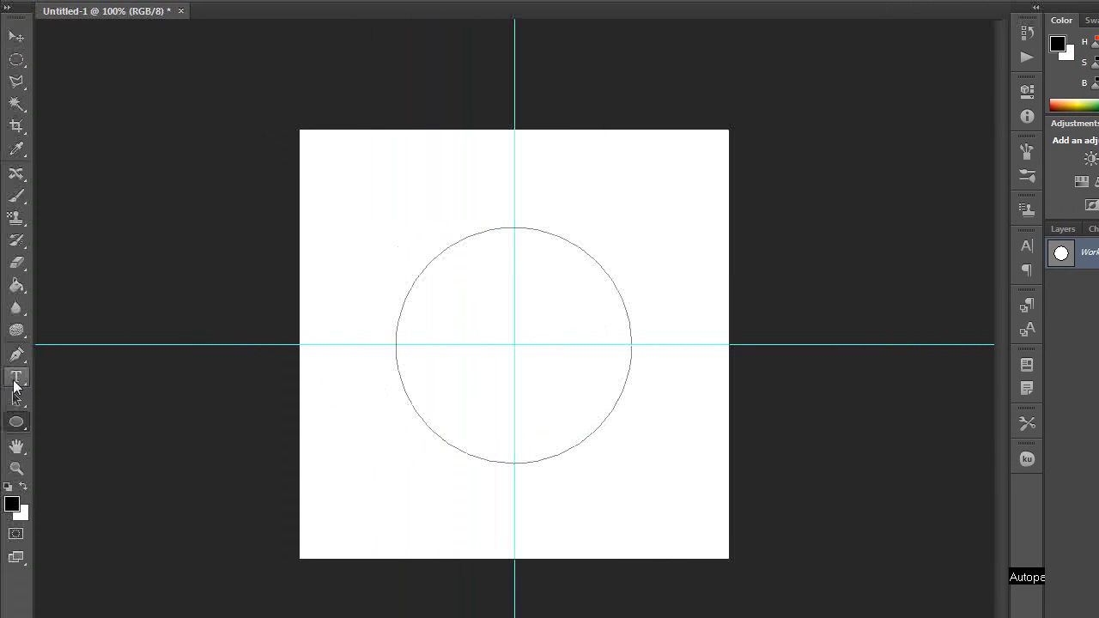
Type the name with asterisks and 'PS TUTORIAL' along the circle path in 61 pt Charlemagne Std
left_click(16, 379)
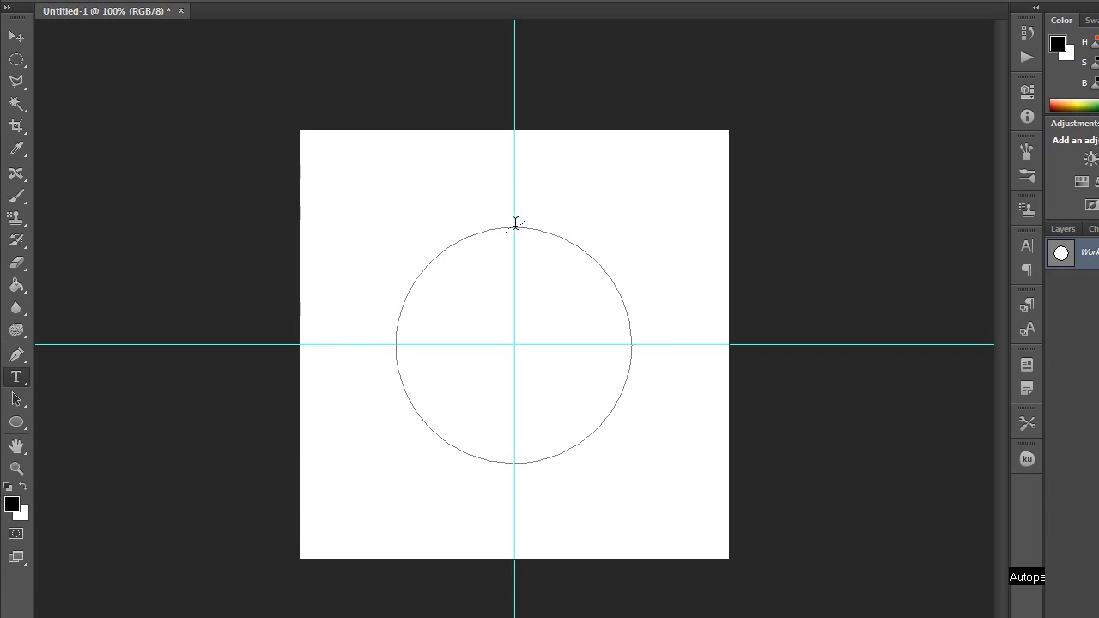
left_click(515, 226)
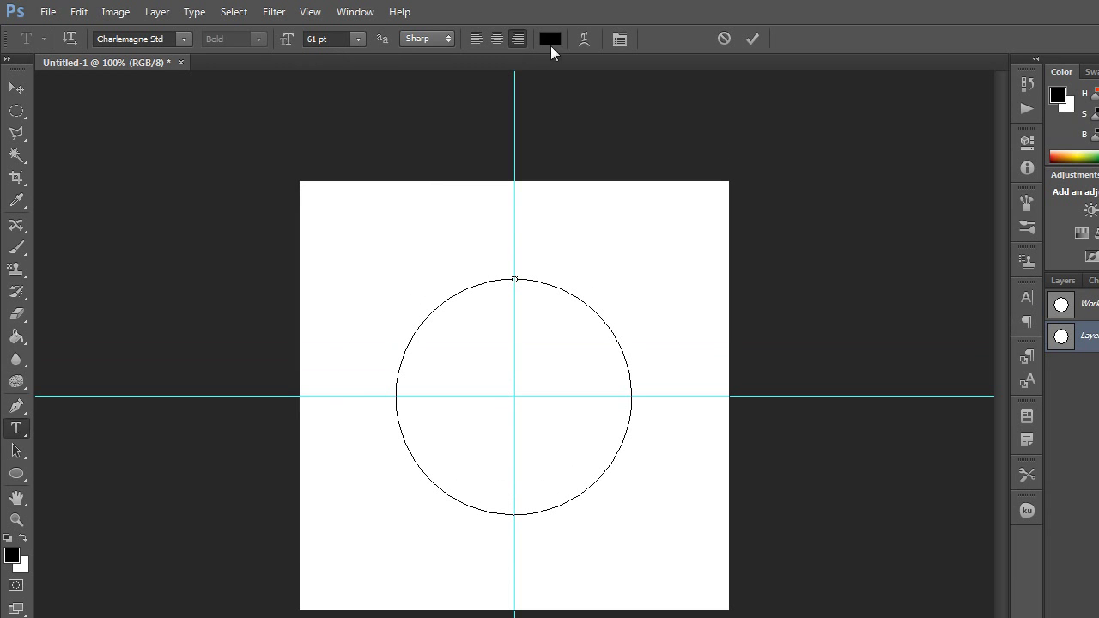
type("USHAGOPI * PS TUTORIAL ")
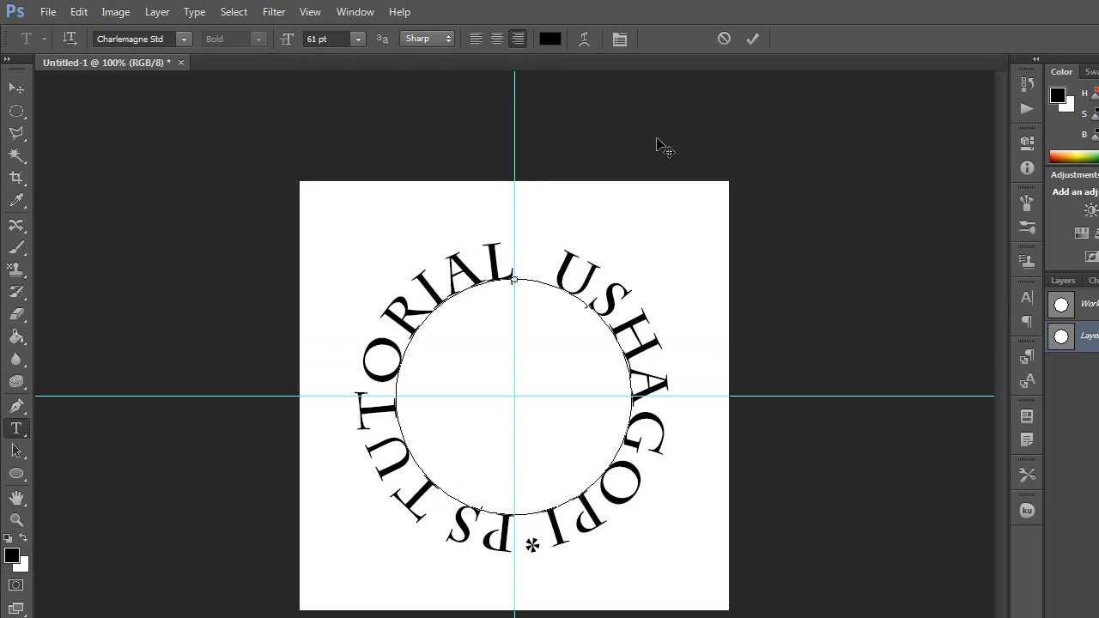
type("*")
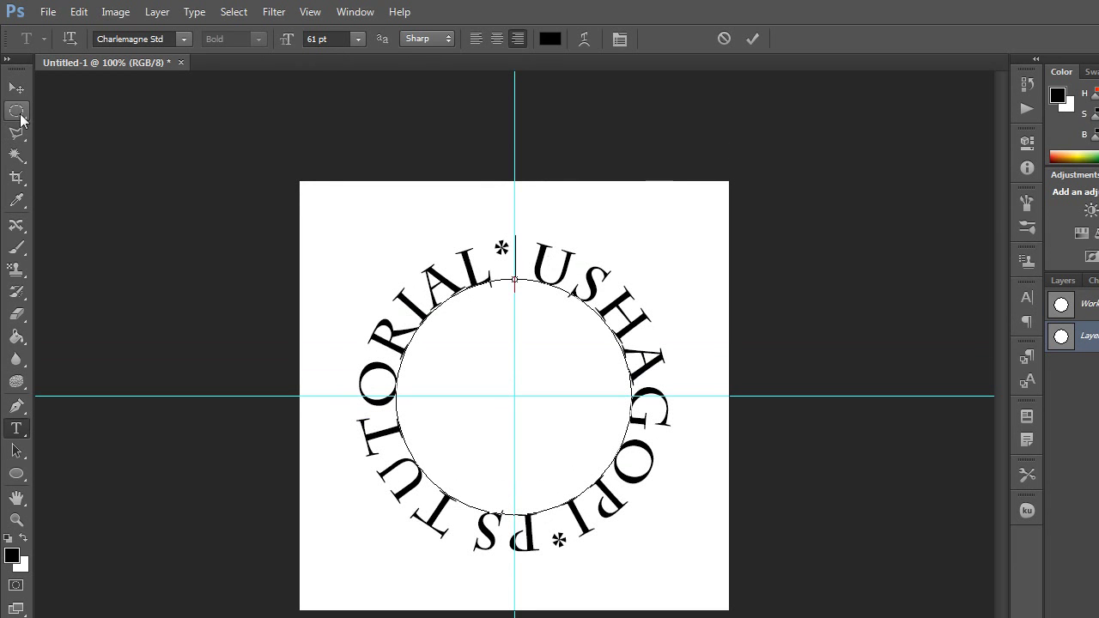
left_click(19, 115)
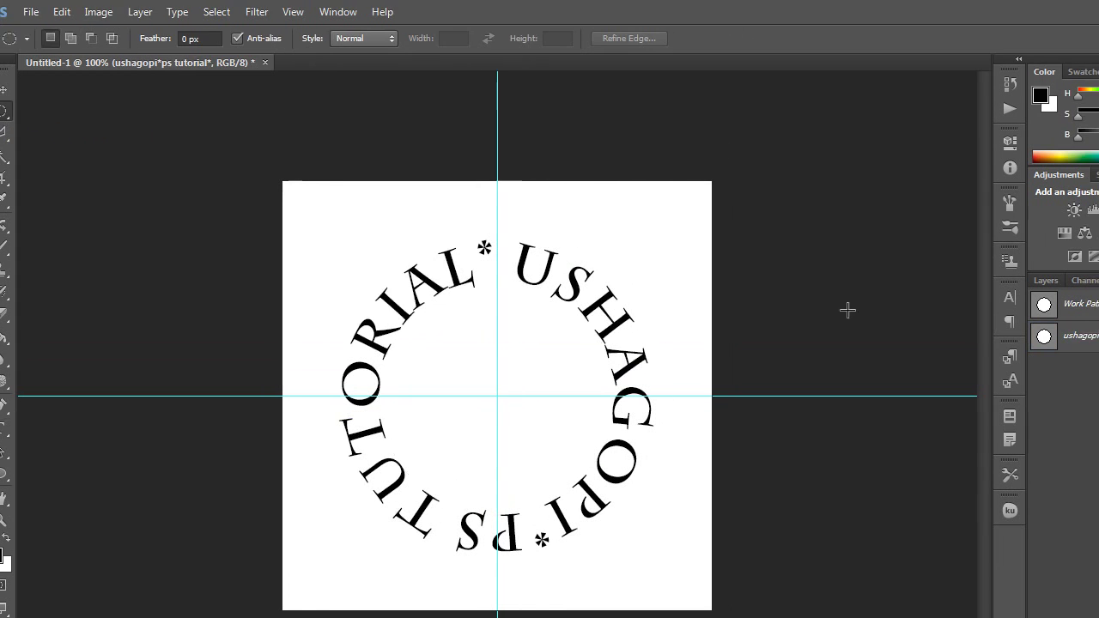
Add a new empty layer and draw a 245×245 px circle path from centre
left_click(971, 282)
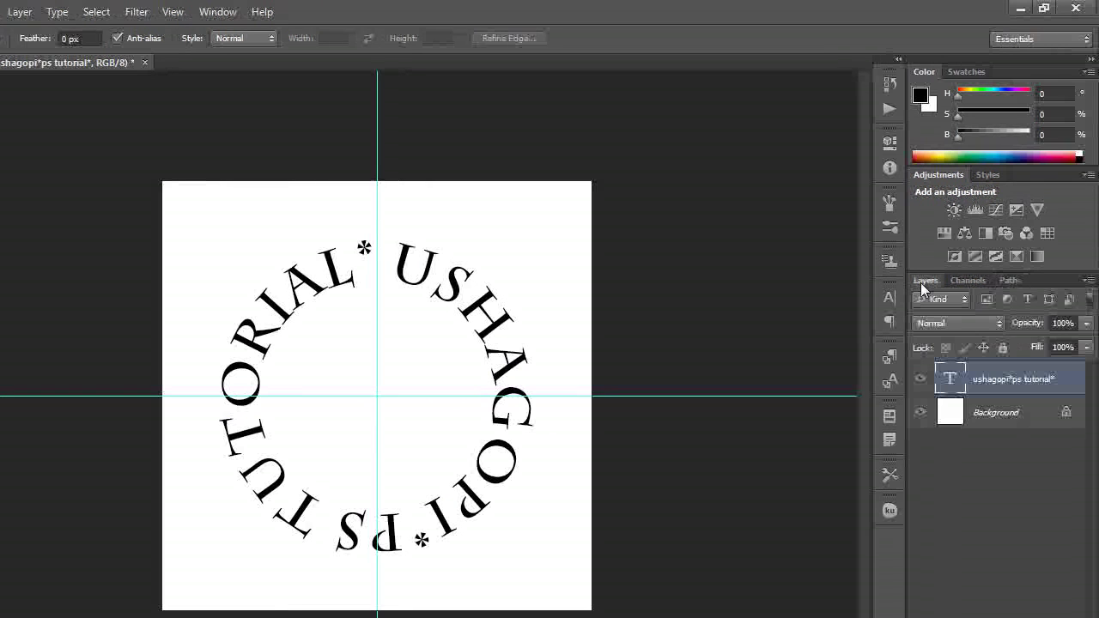
left_click(1047, 574)
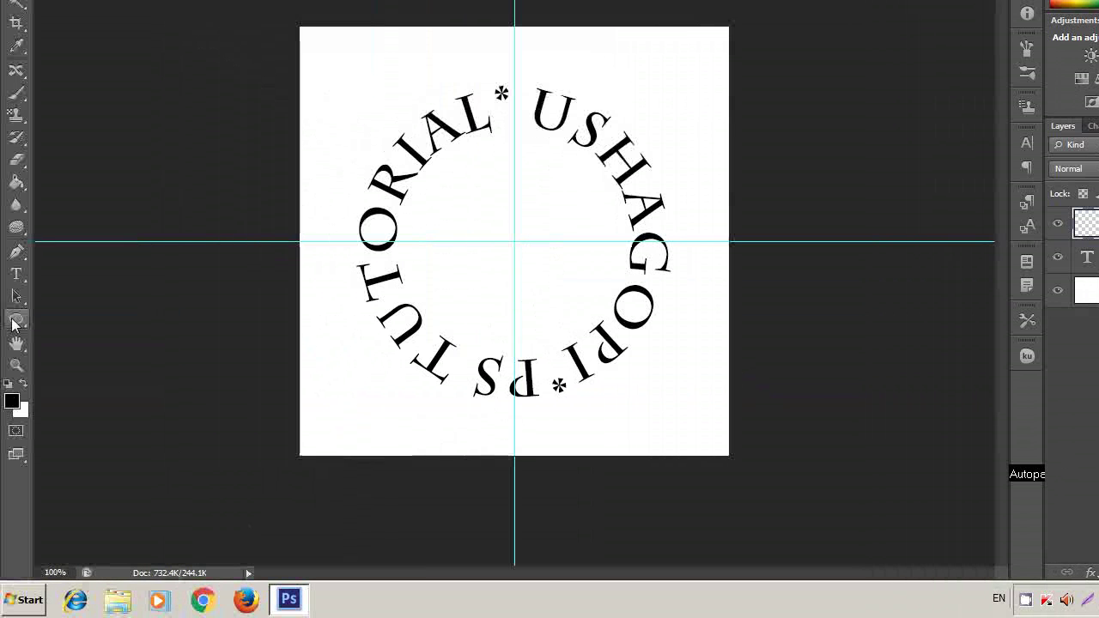
right_click(16, 319)
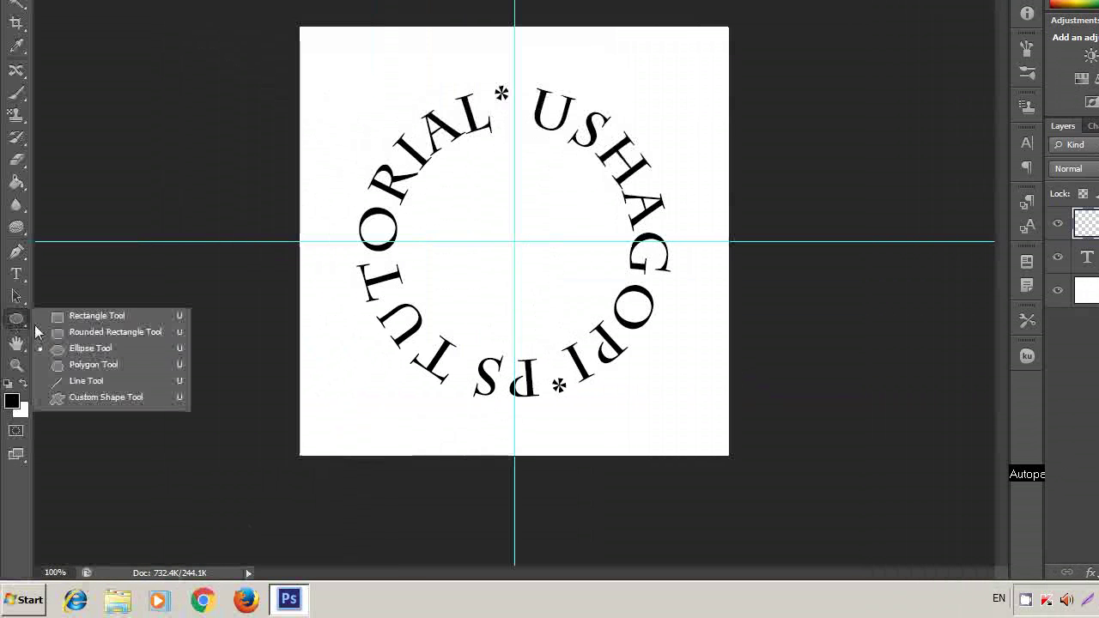
left_click(90, 349)
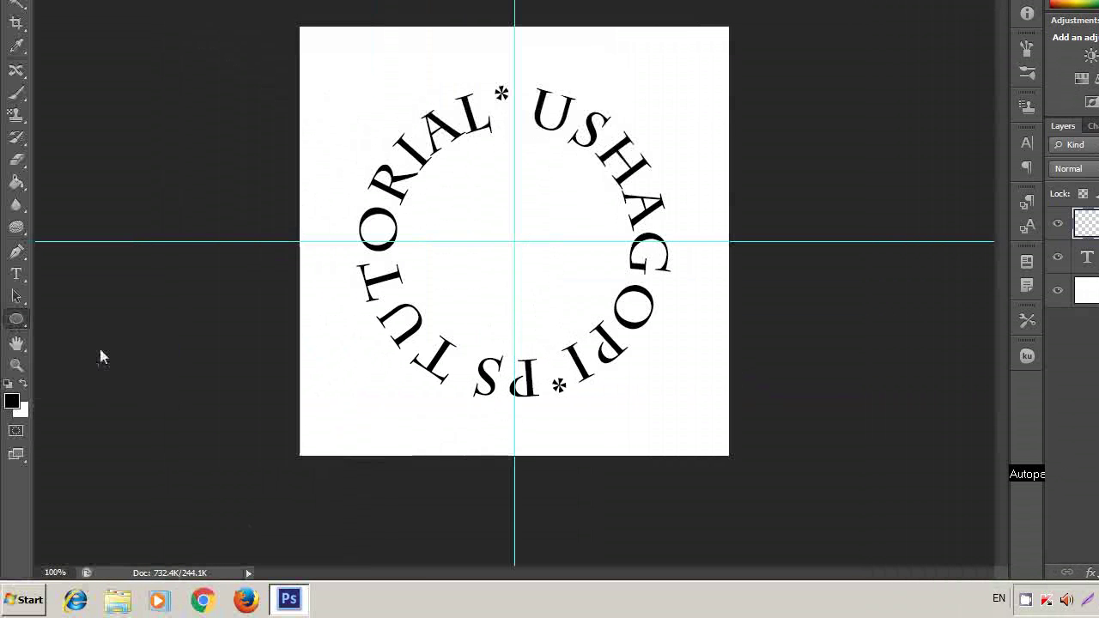
left_click(515, 240)
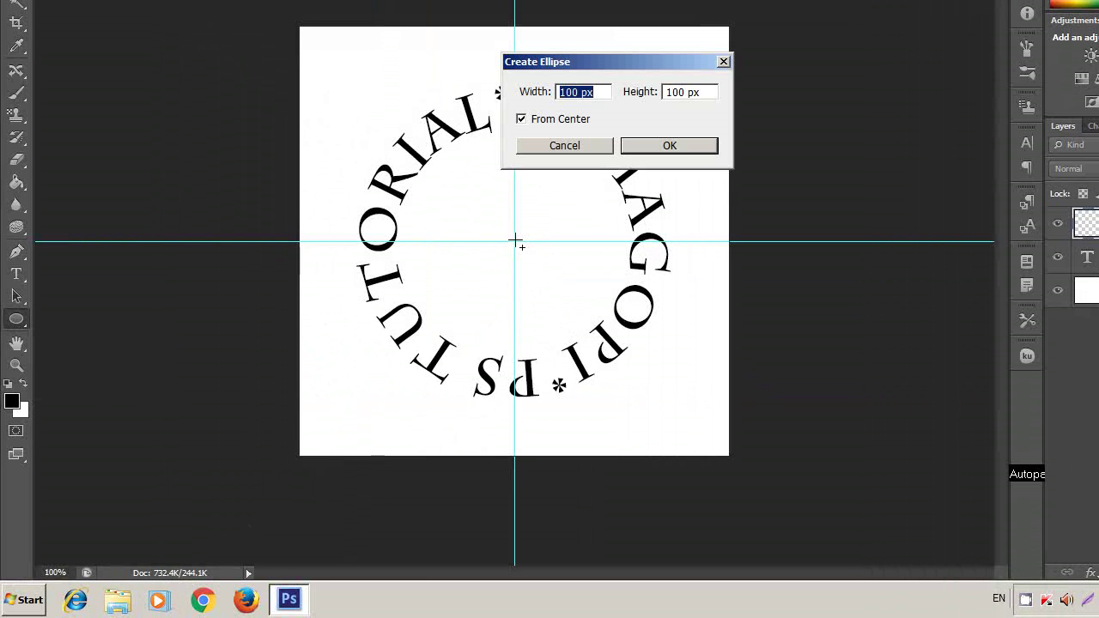
key("BackSpace")
type("245")
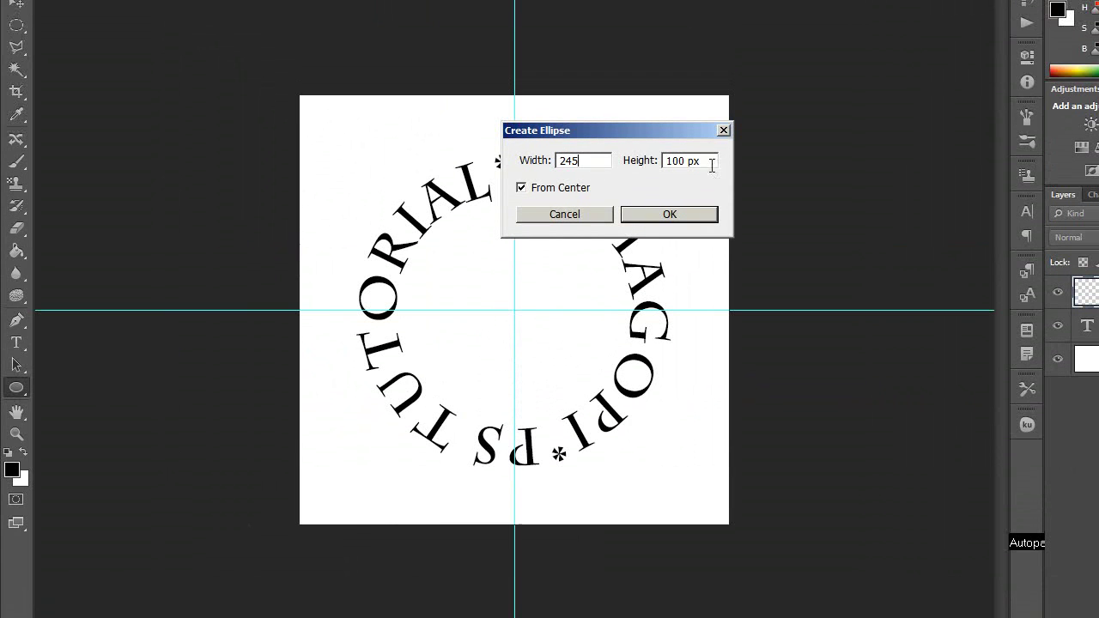
key("BackSpace")
key("BackSpace")
key("BackSpace")
type("245")
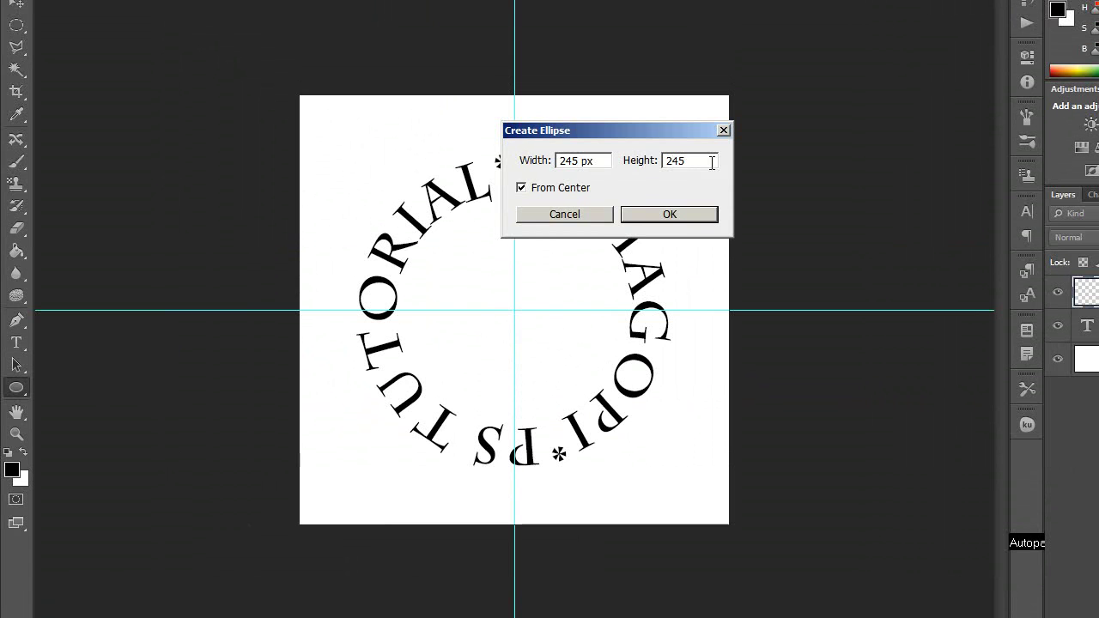
left_click(687, 215)
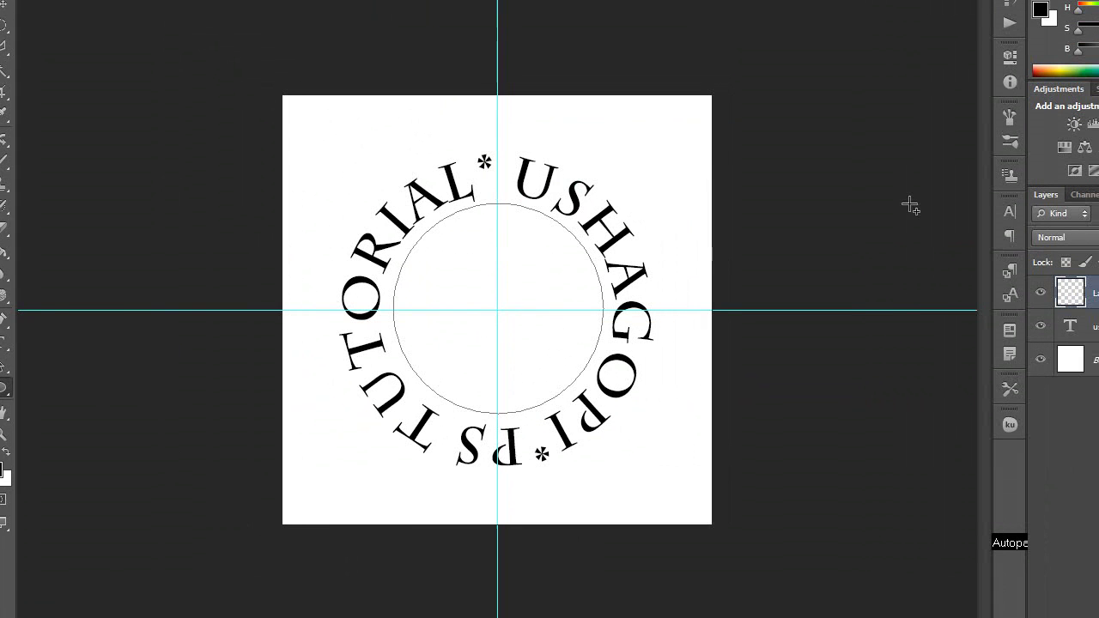
Save the circle work path as Path 1 and load it as a selection
left_click(1011, 194)
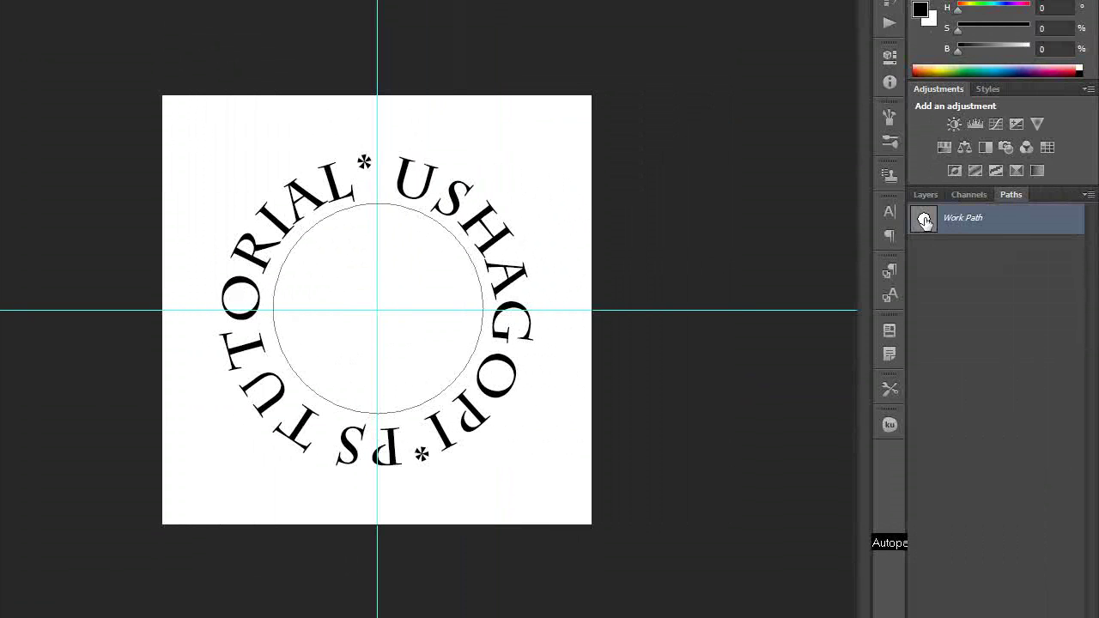
double_click(924, 221, "ctrl")
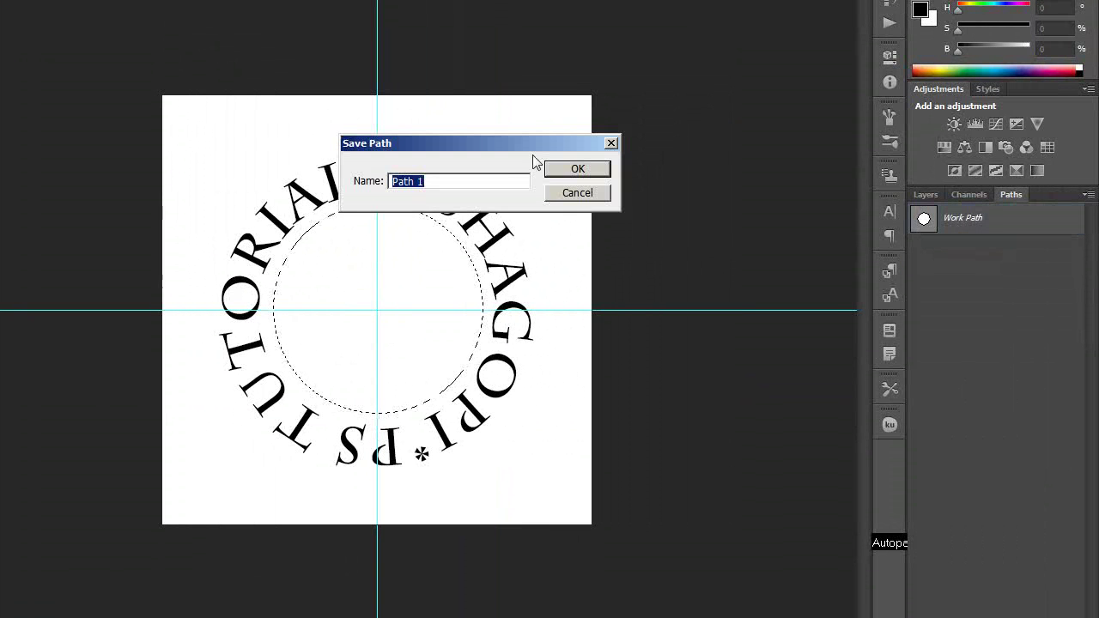
left_click(591, 171)
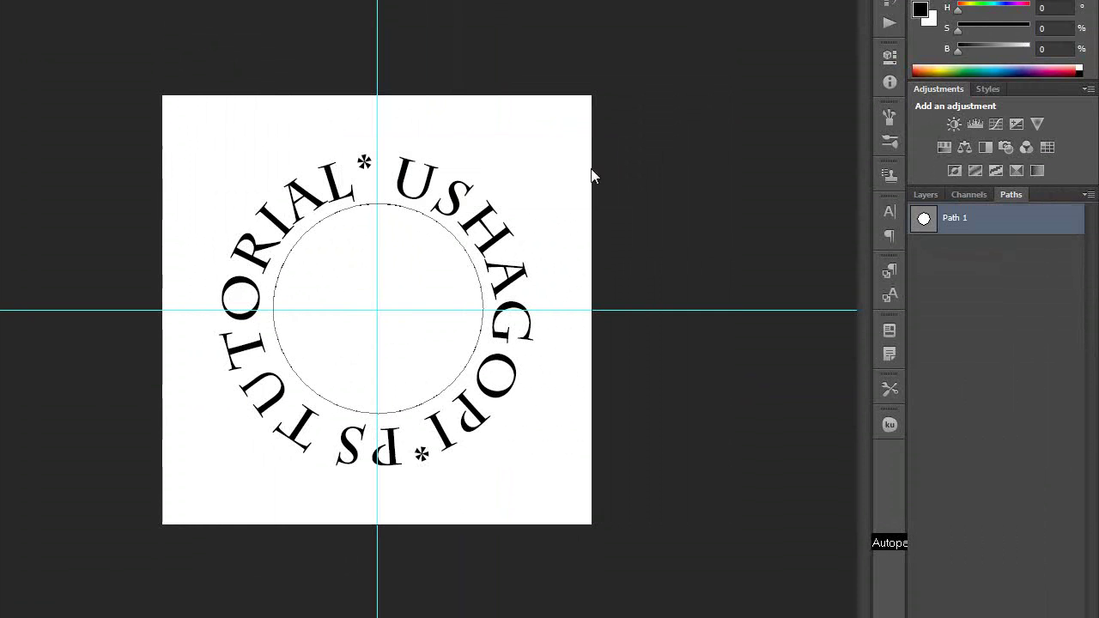
left_click(924, 221, "ctrl")
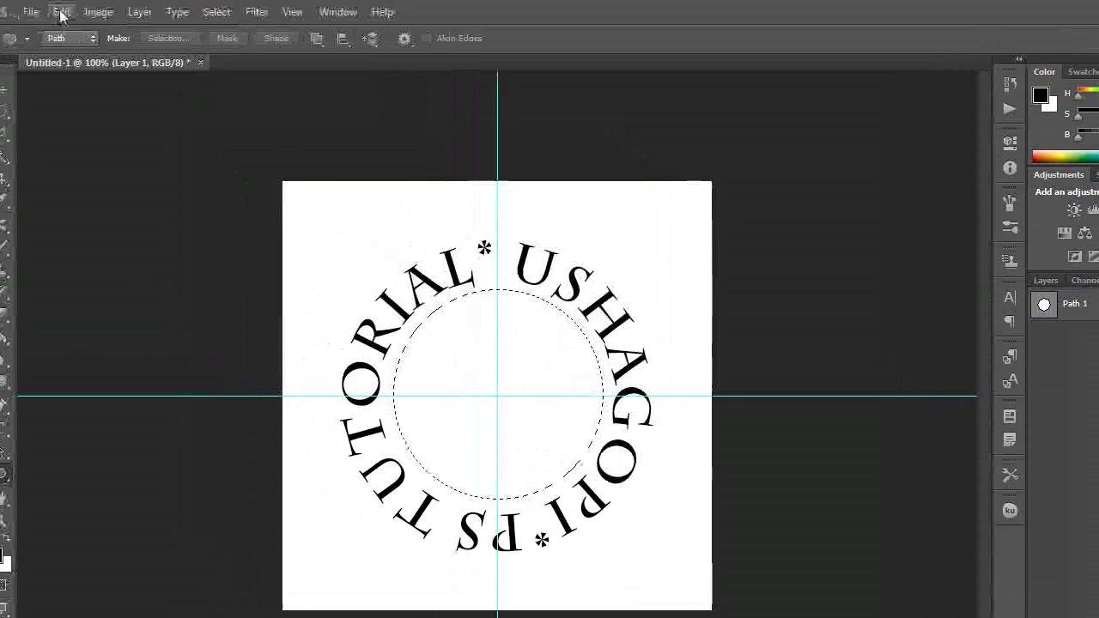
left_click(61, 13)
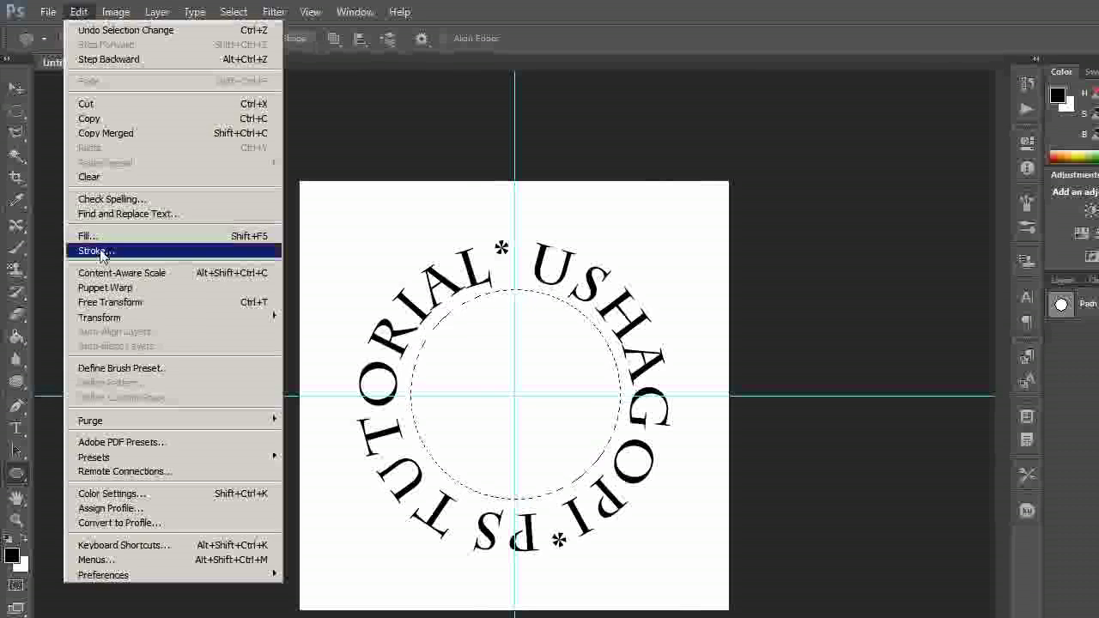
Stroke the inner circle with 4 px black and fill its interior dark with the Paint Bucket
left_click(93, 251)
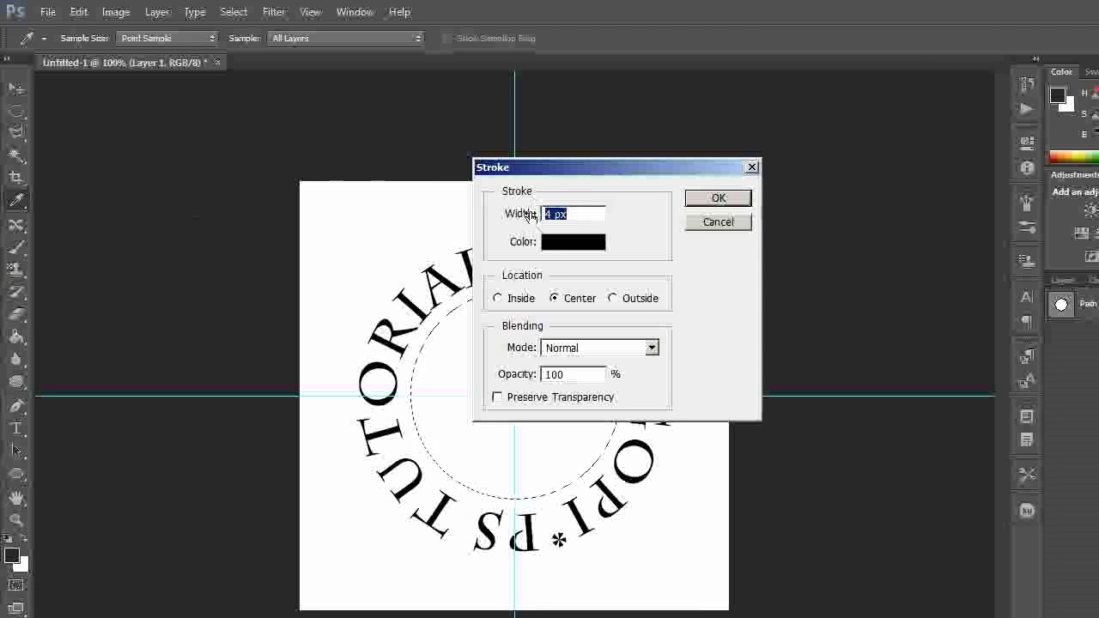
left_click(719, 199)
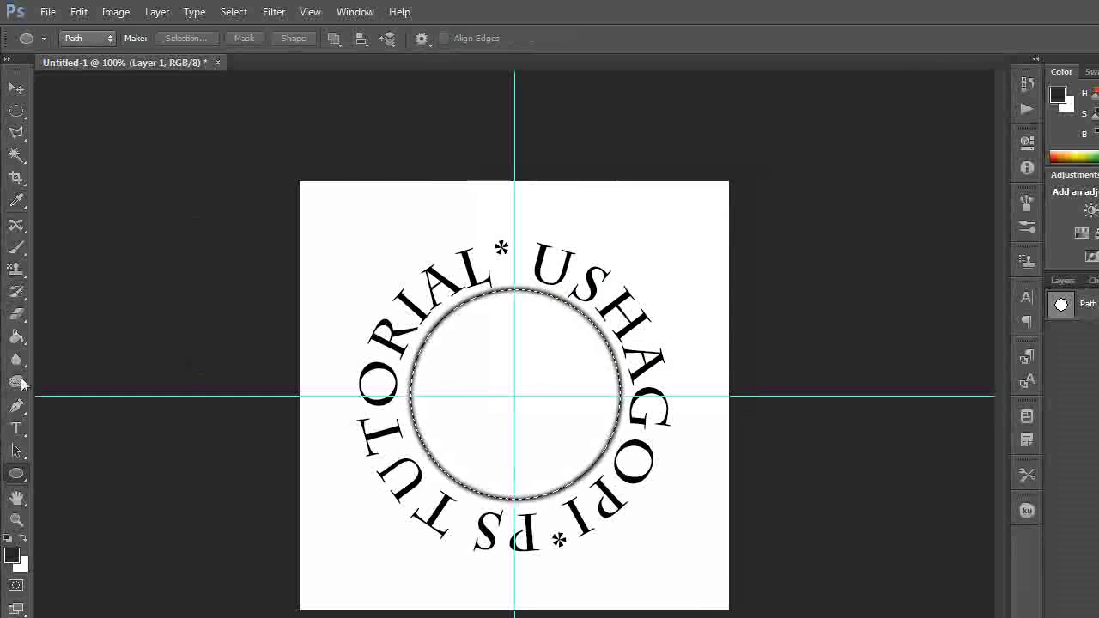
left_click(17, 337)
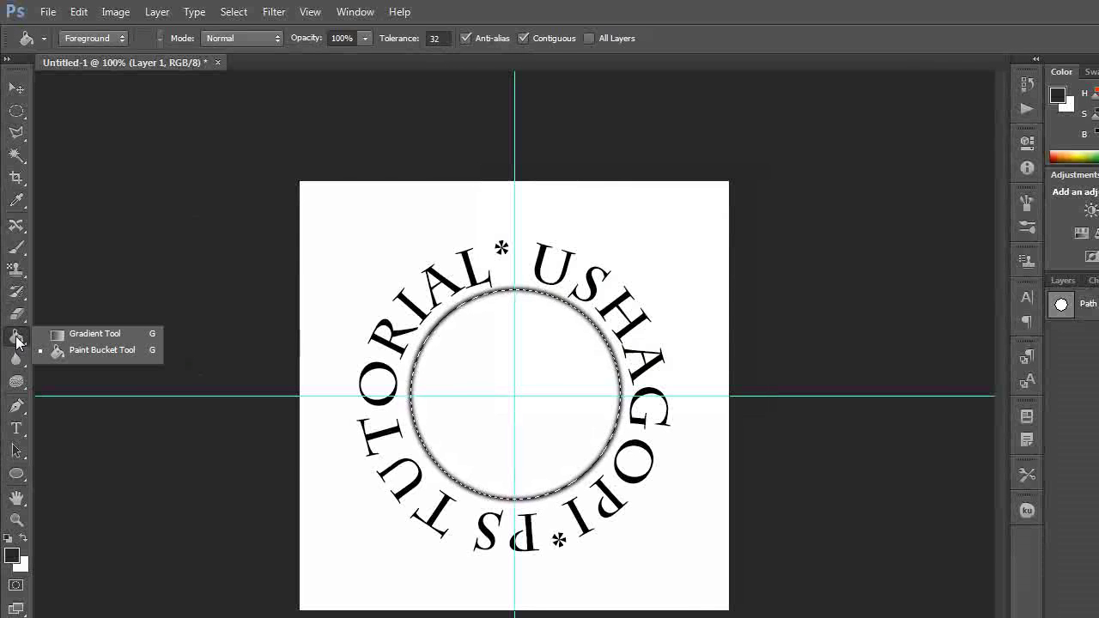
left_click(93, 352)
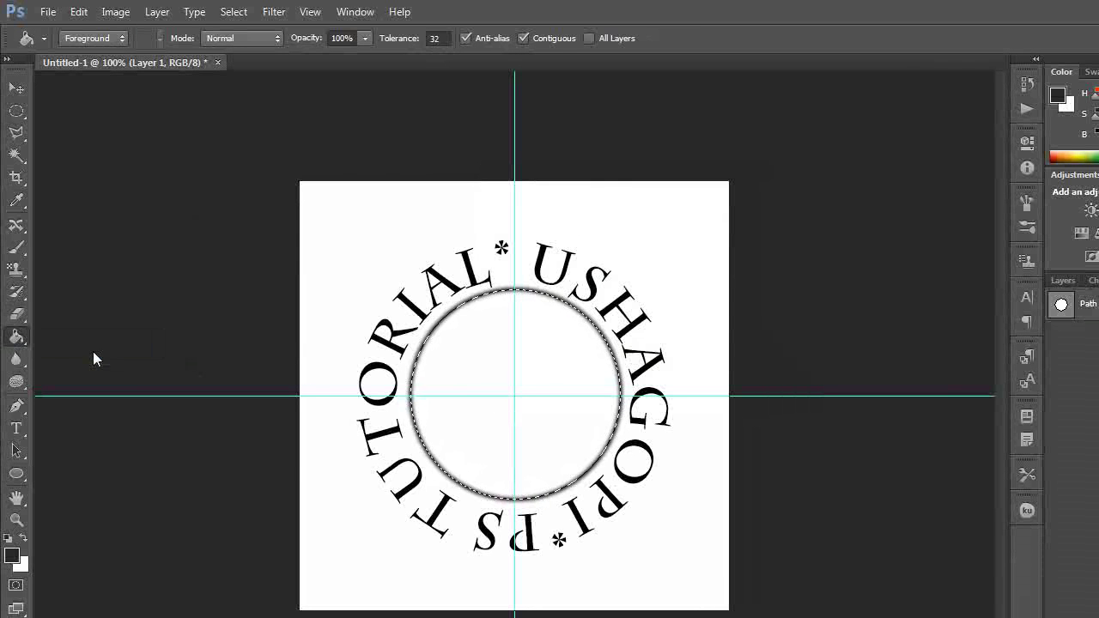
left_click(471, 422)
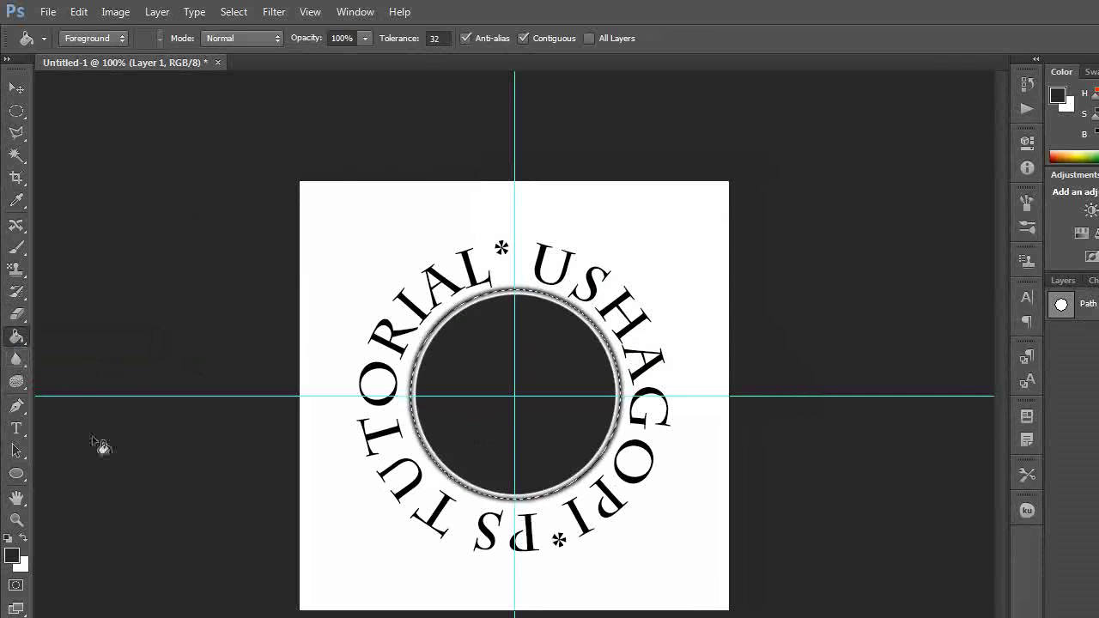
left_click(20, 431)
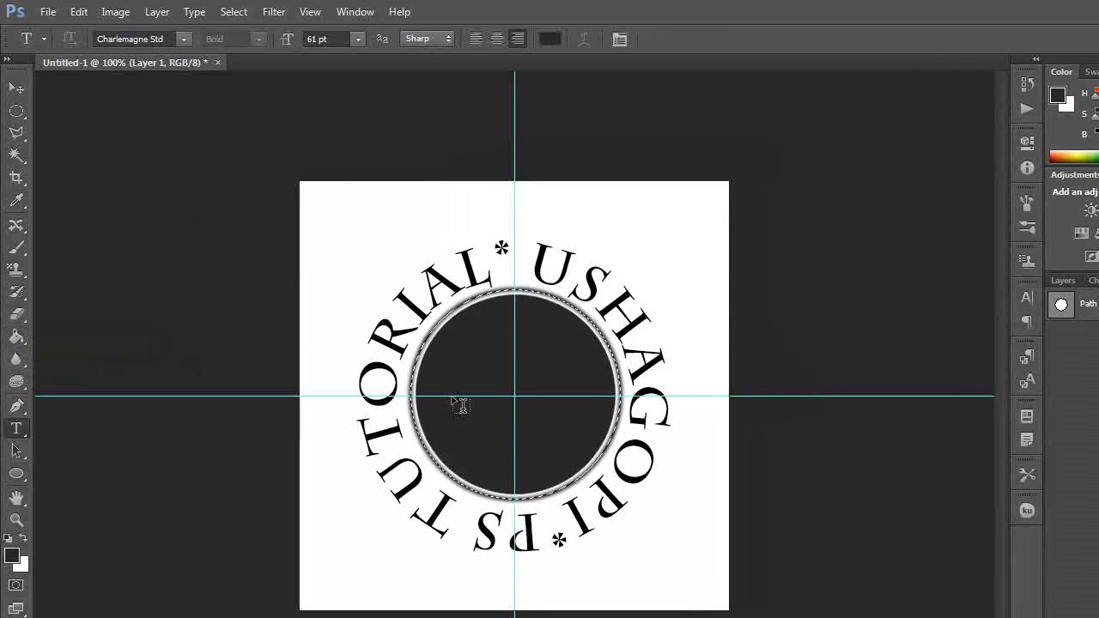
Type near-white 'UG' inside the dark circle and put it into free transform
left_click(513, 395)
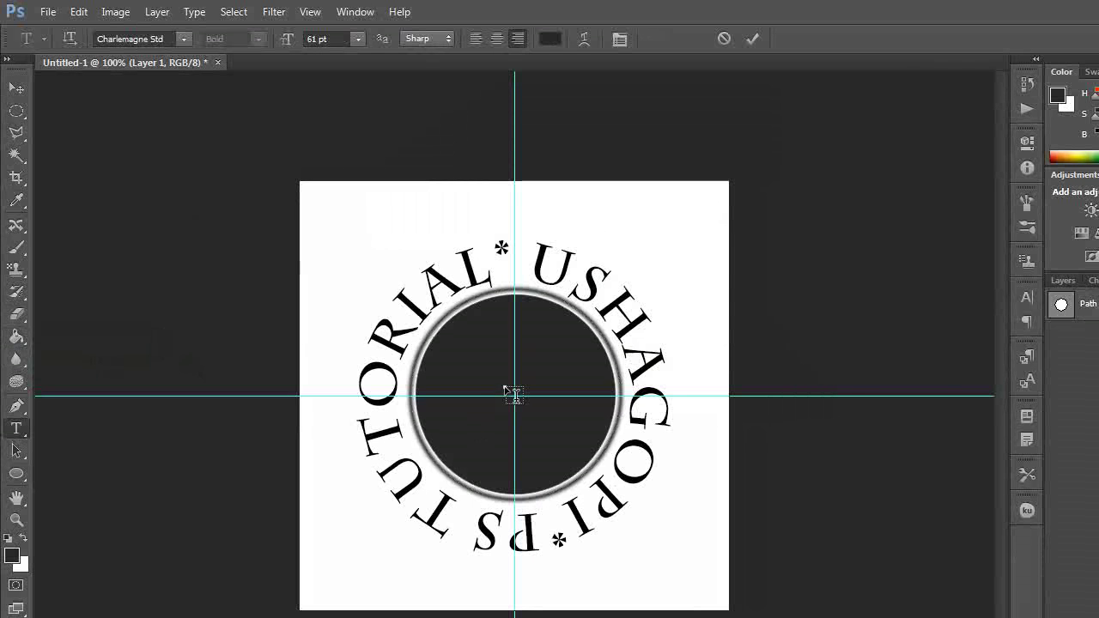
type("This")
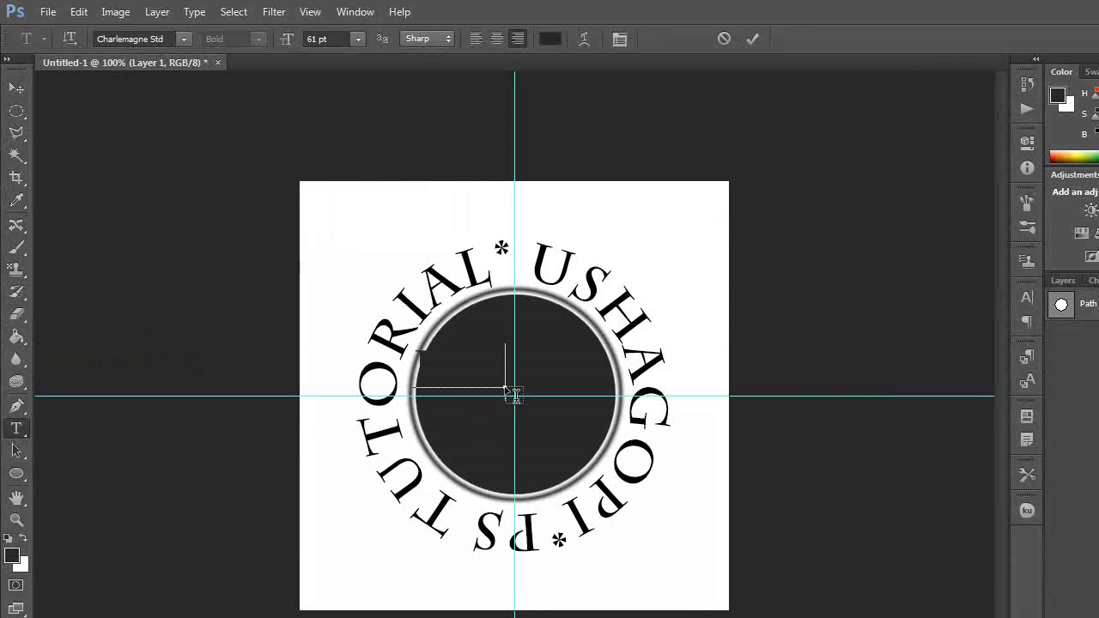
key("ctrl+z")
left_click(549, 39)
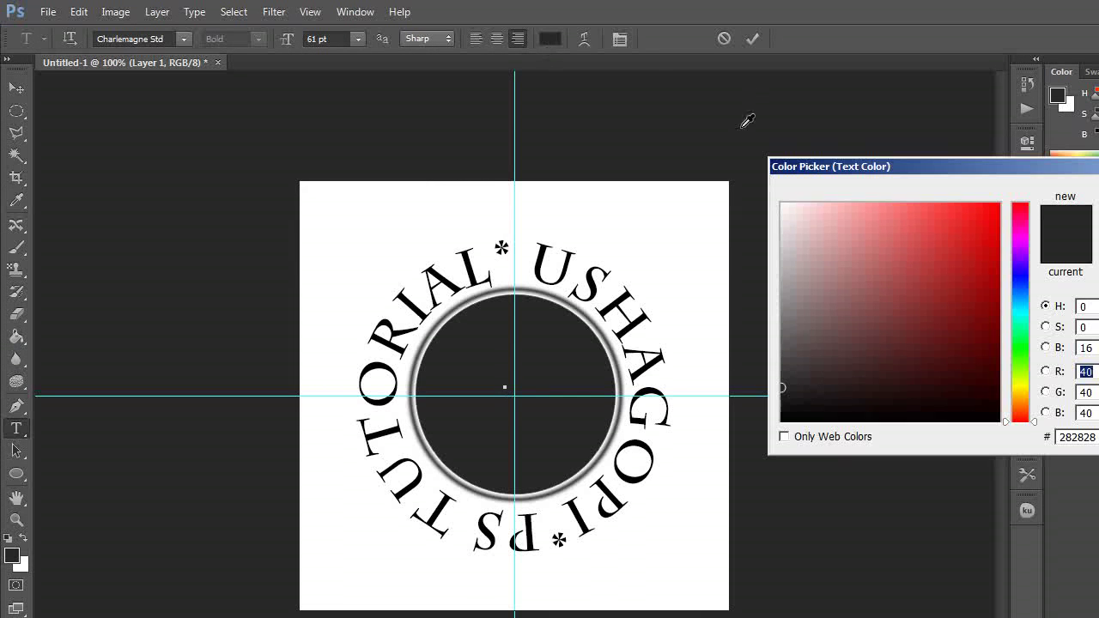
left_click(784, 206)
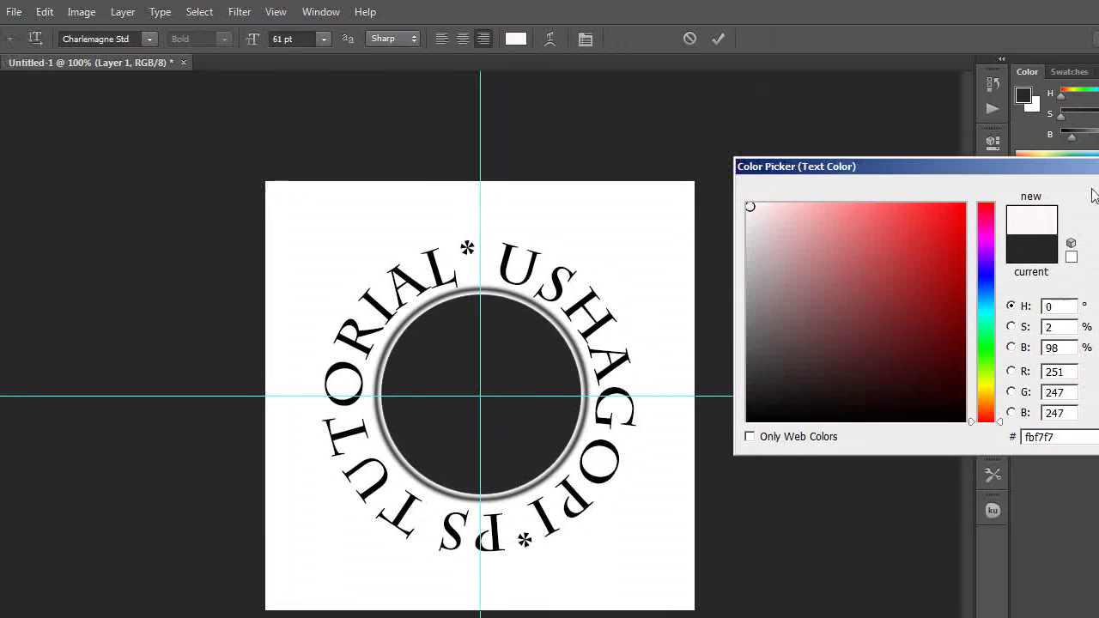
left_click(1015, 196)
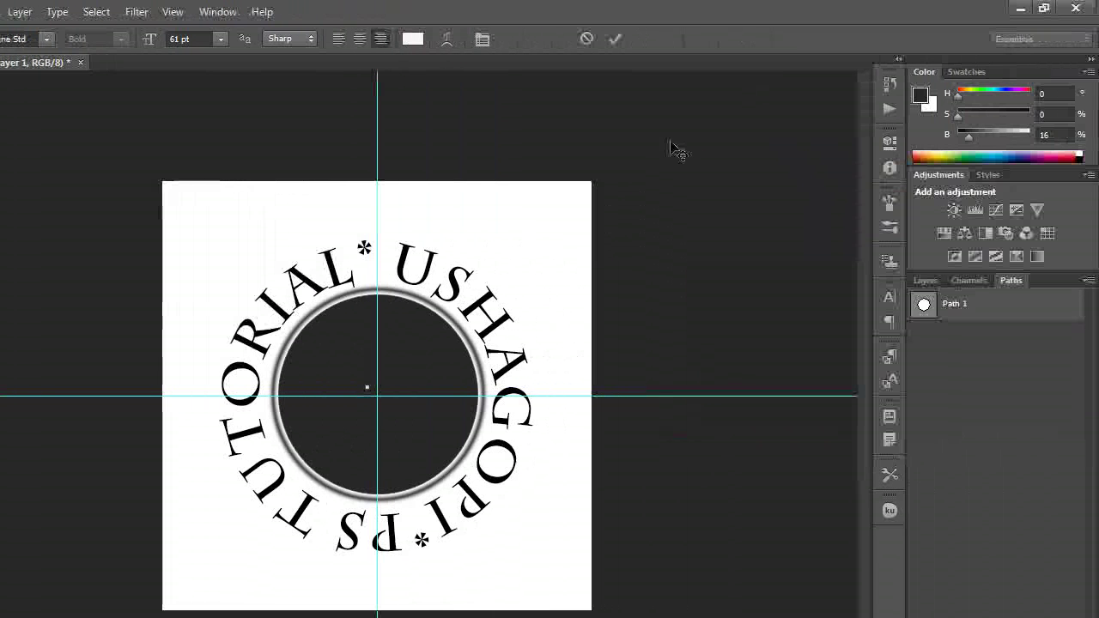
type("UG")
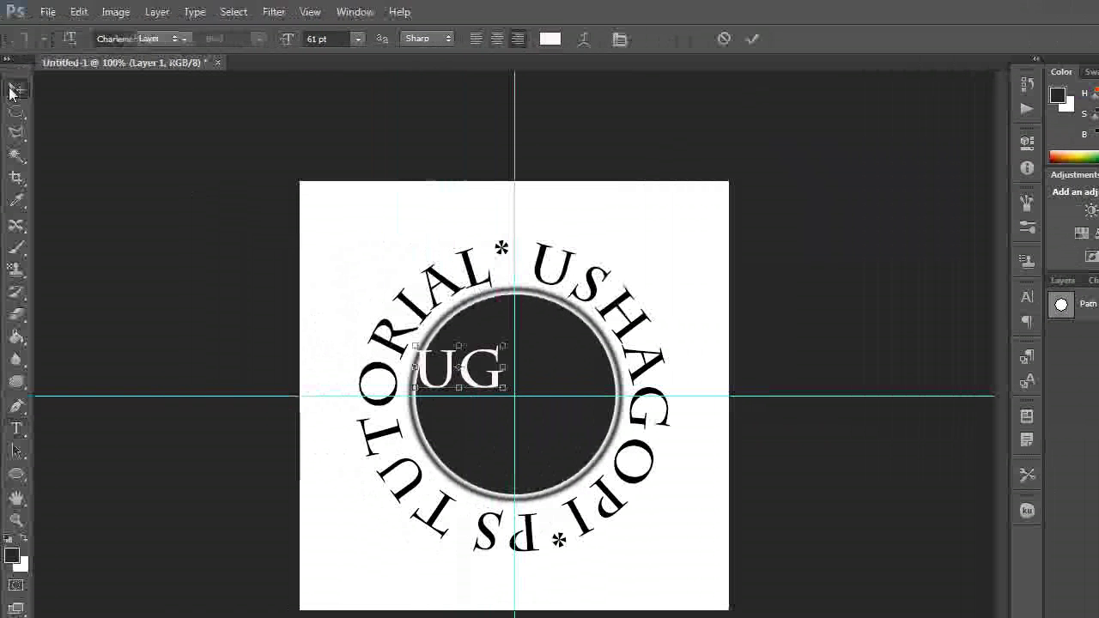
key("ctrl+Return")
key("v")
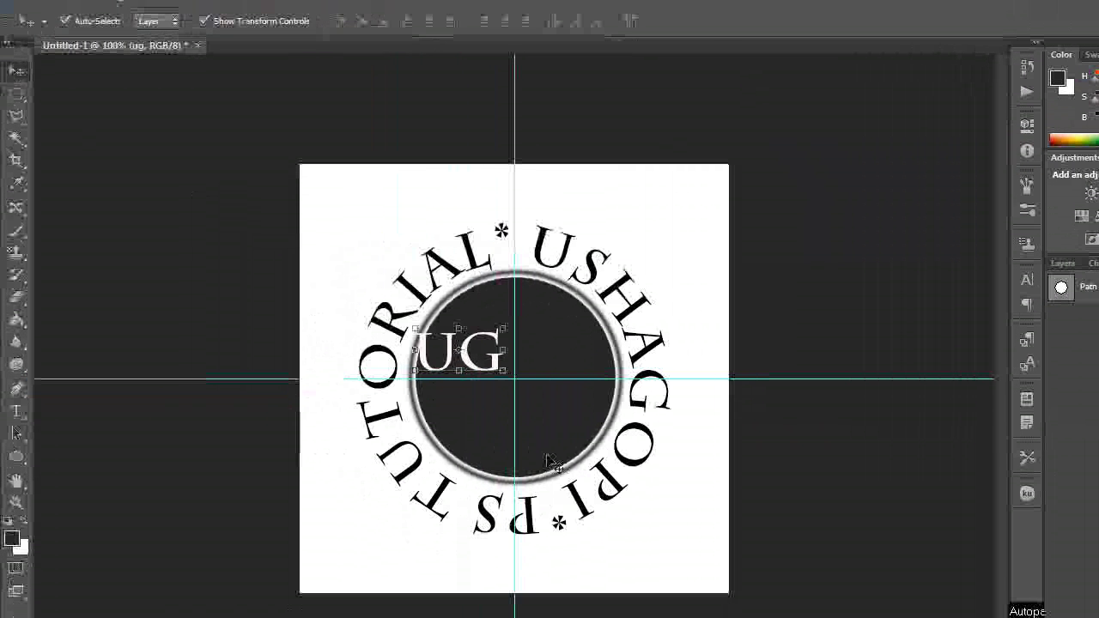
key("ctrl+t")
Move 'UG' to the guide intersection, apply the transform, and add empty Layer 2
left_click_drag(462, 352, 536, 385)
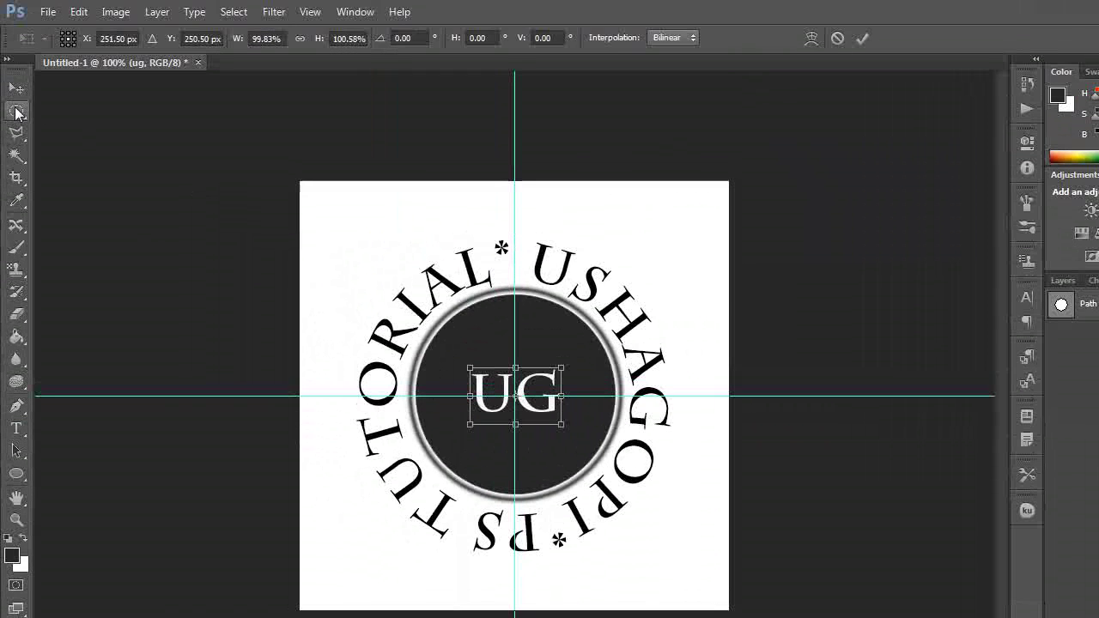
left_click(16, 110)
left_click(519, 289)
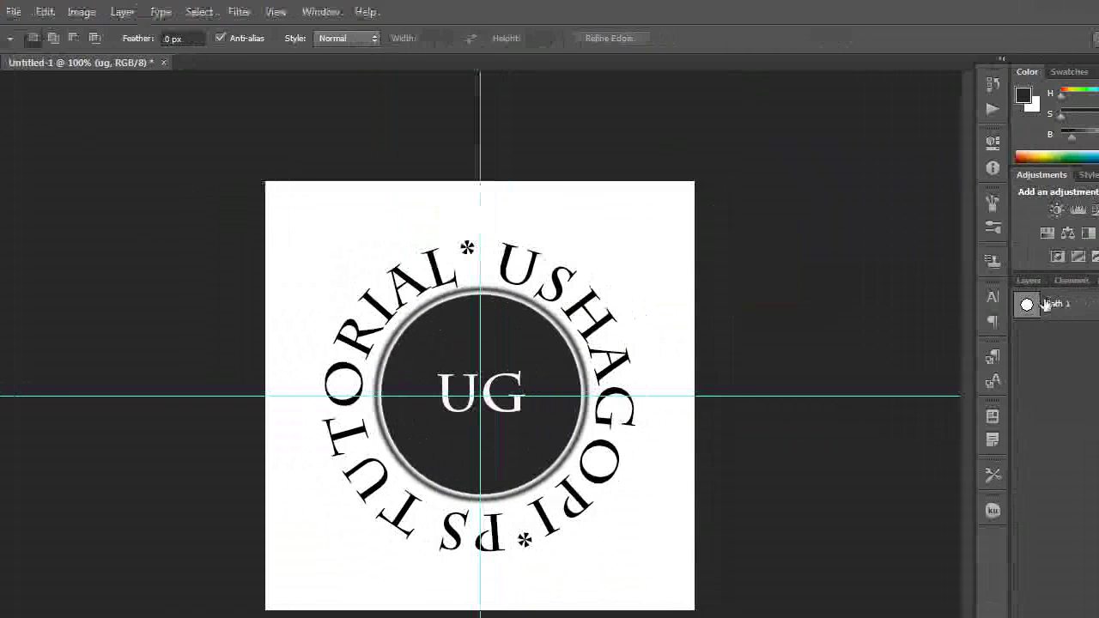
left_click(926, 281)
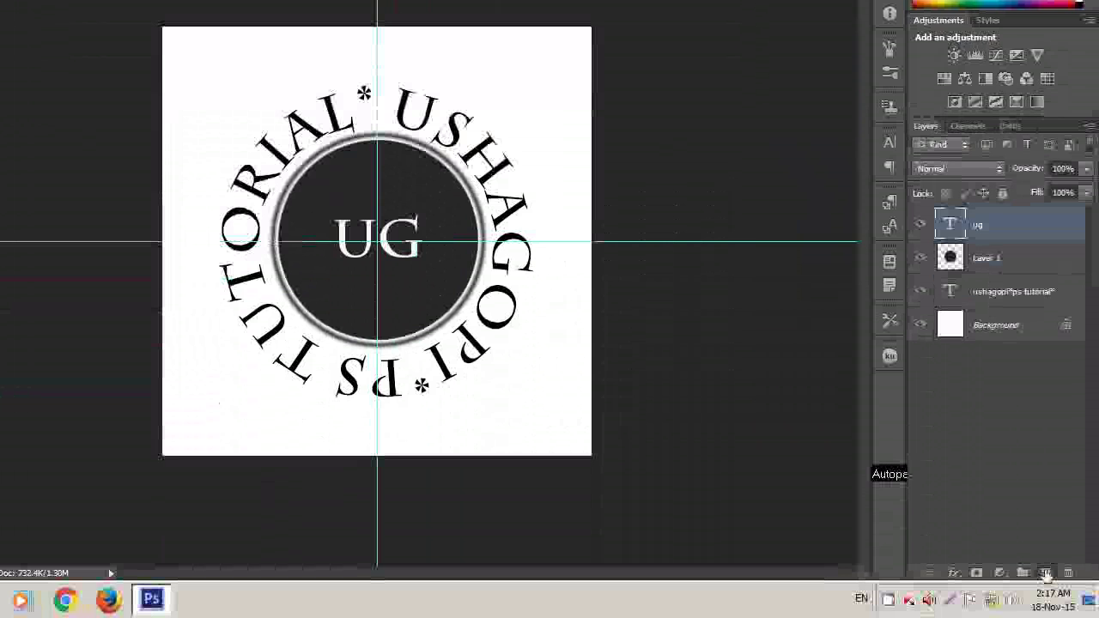
left_click(1045, 573)
Draw a 400×400 px circle path from centre around the text ring and load it as a selection
right_click(15, 318)
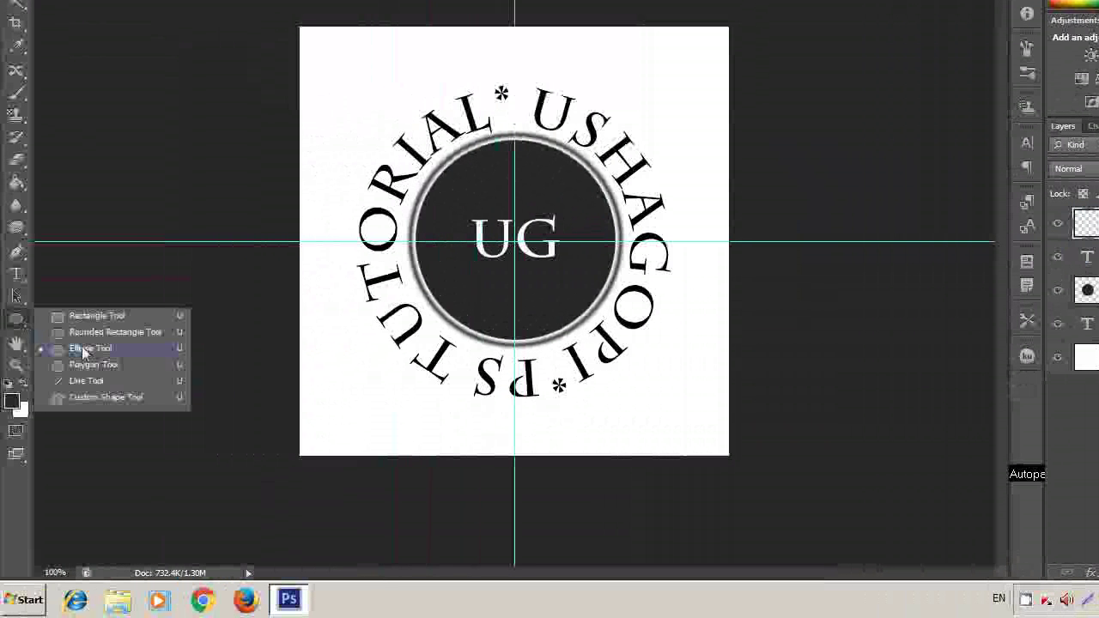
left_click(84, 350)
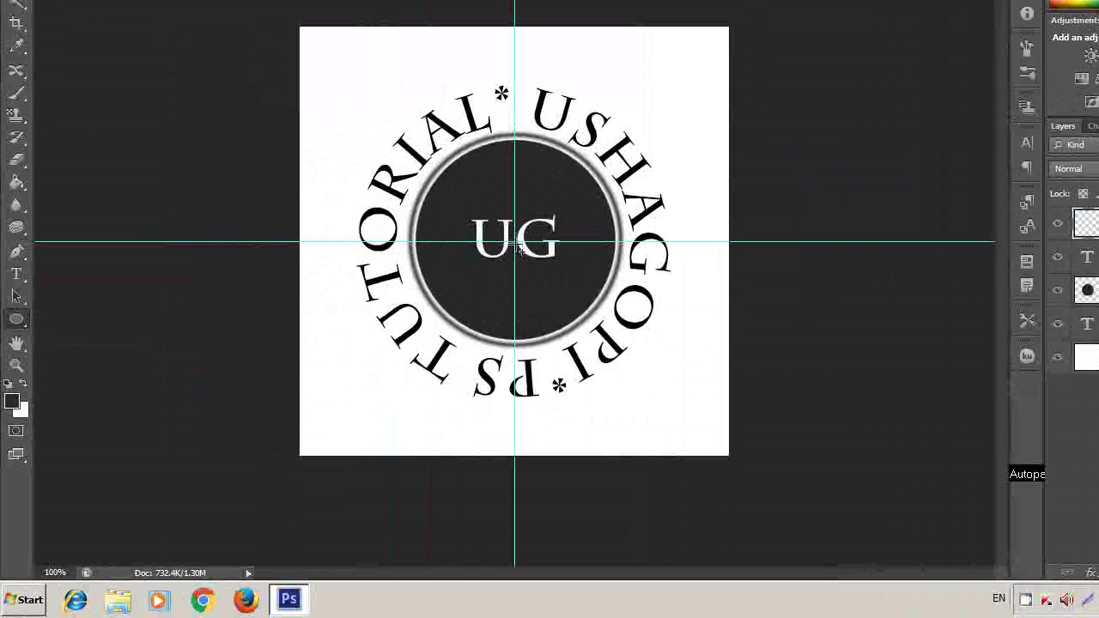
left_click(515, 243)
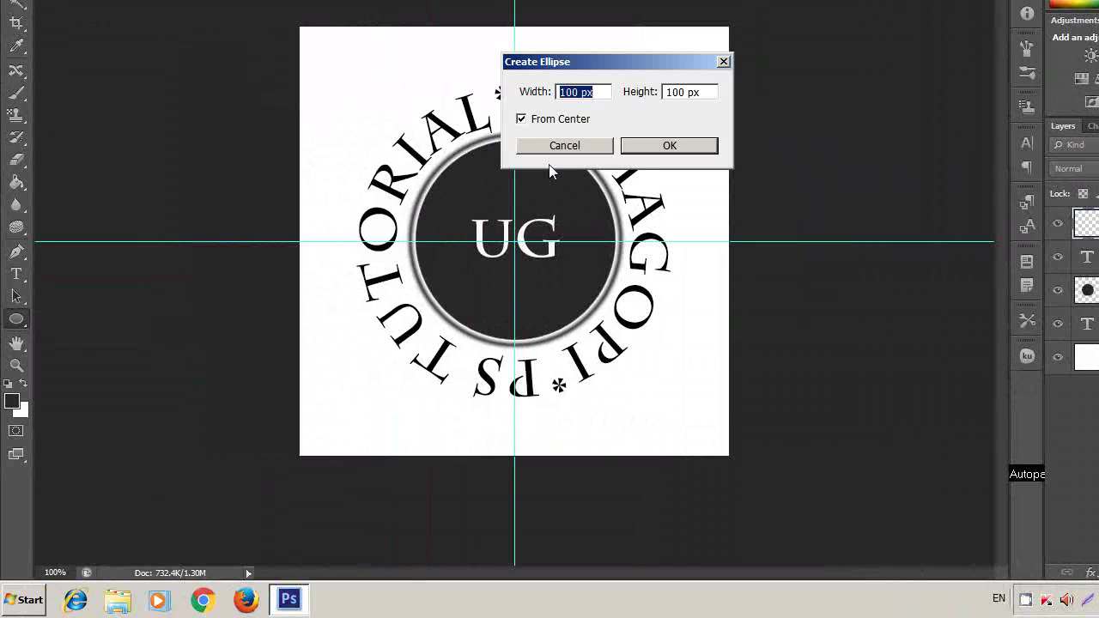
key("BackSpace")
type("00")
double_click(702, 161)
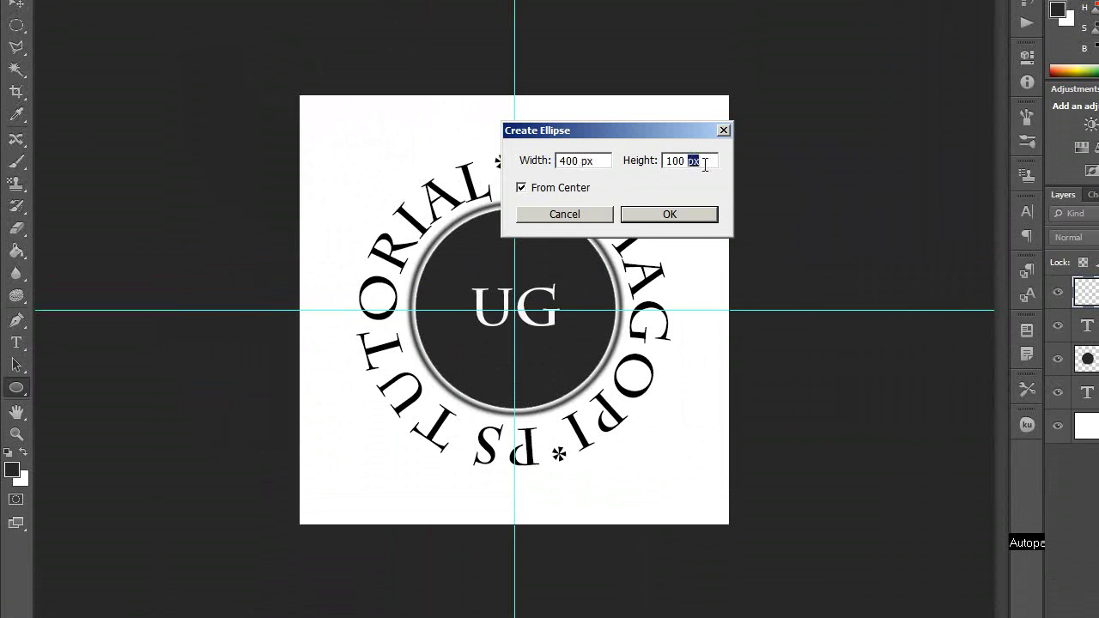
key("BackSpace")
key("BackSpace")
key("BackSpace")
key("BackSpace")
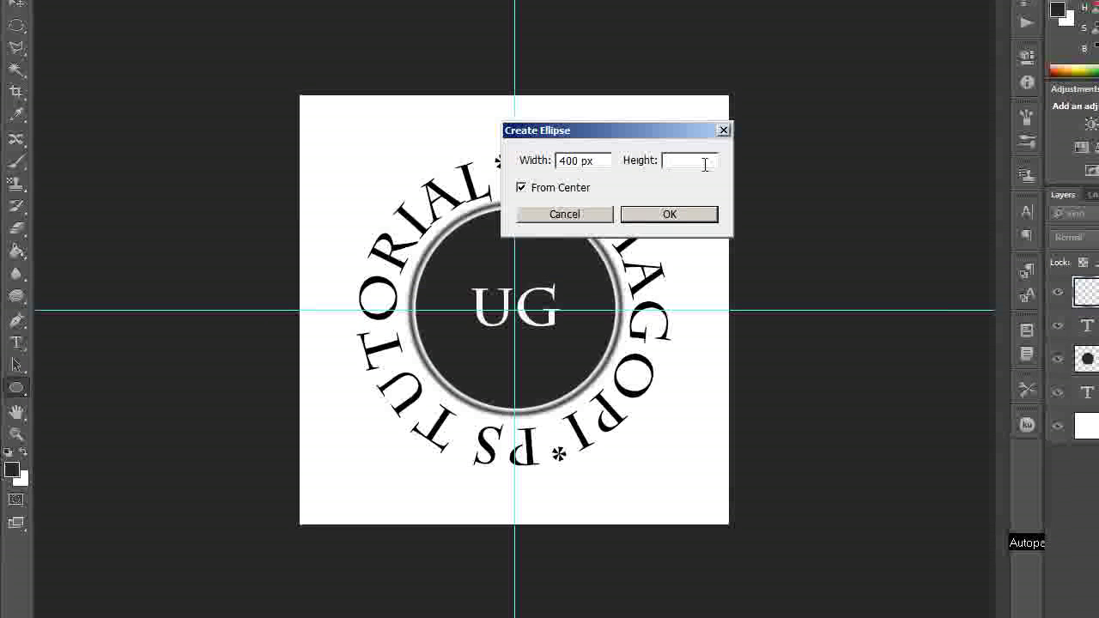
type("400")
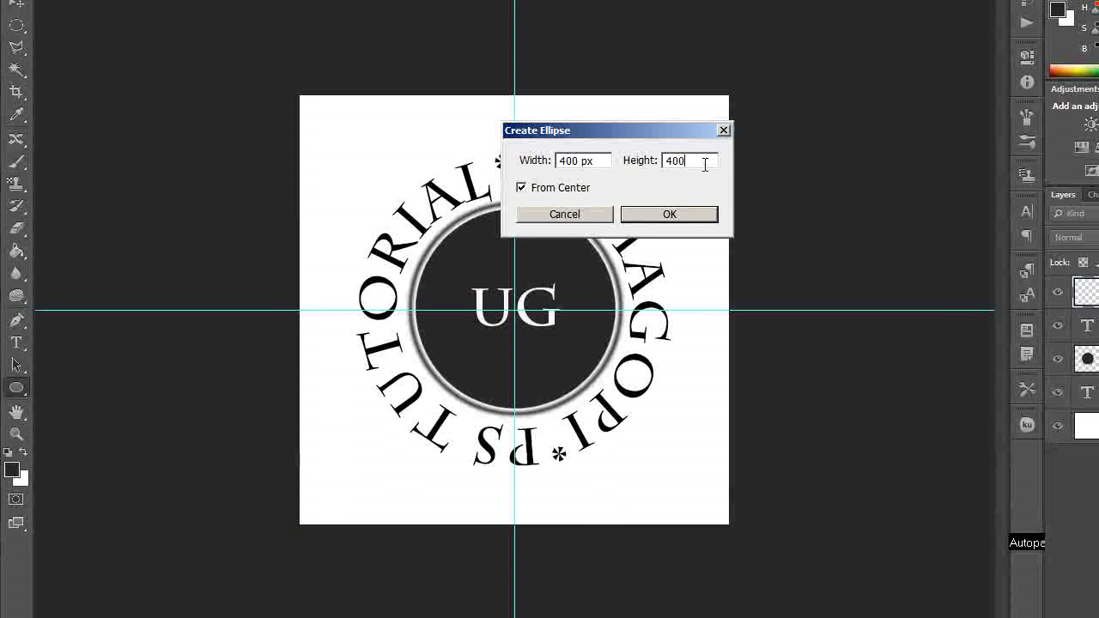
left_click(696, 215)
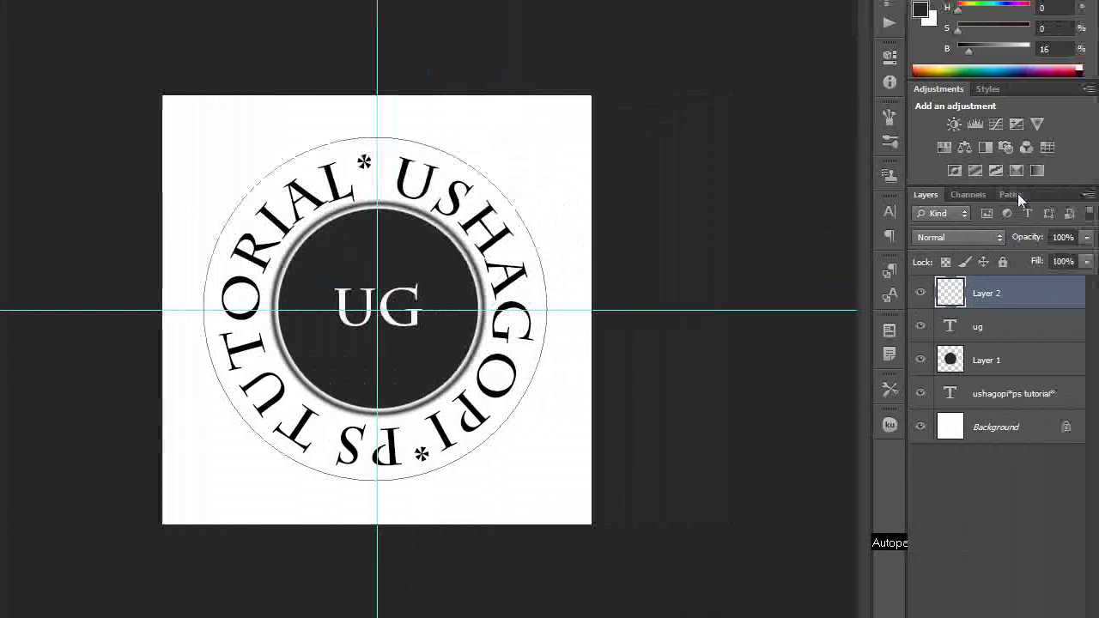
left_click(1018, 193)
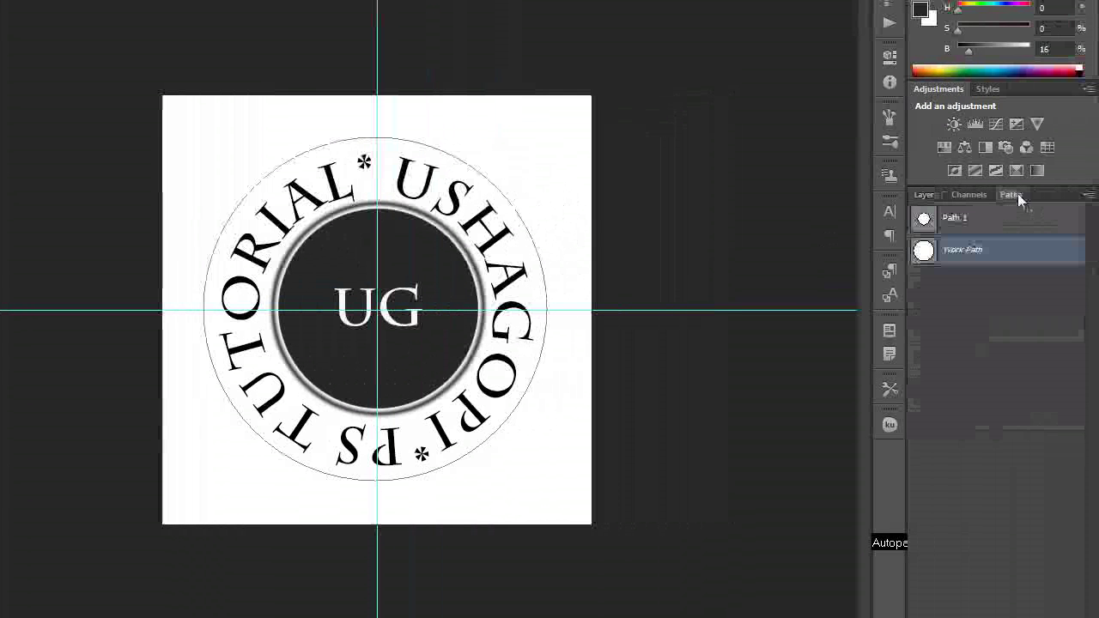
left_click(923, 250, "ctrl")
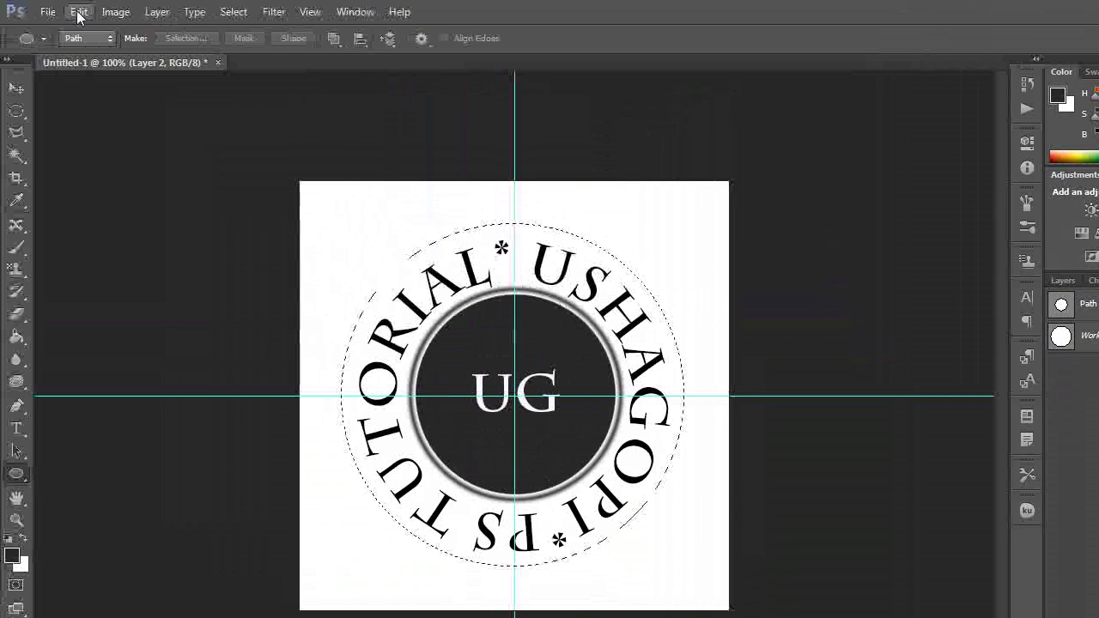
Stroke the 400 px circle selection with 4 px black, then deselect
left_click(77, 12)
left_click(93, 250)
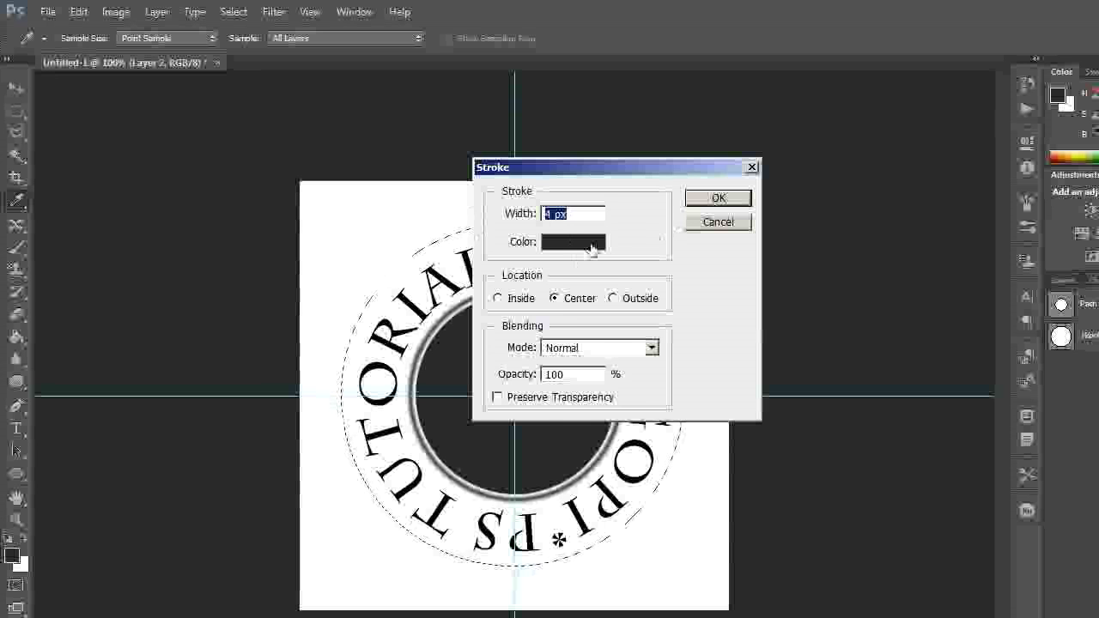
left_click(702, 198)
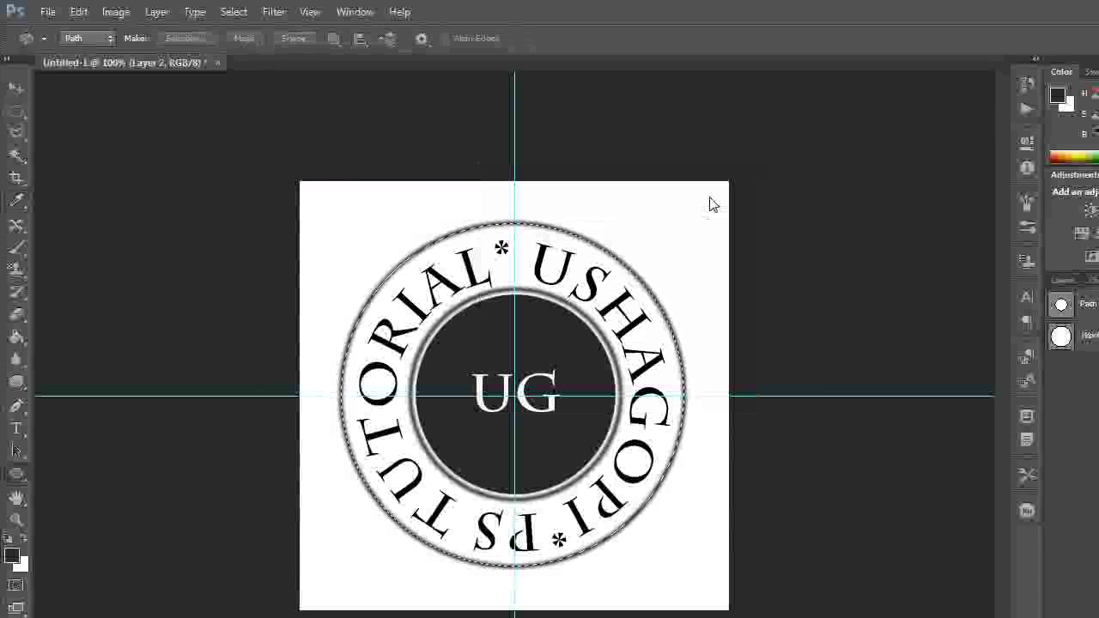
left_click(233, 12)
left_click(248, 43)
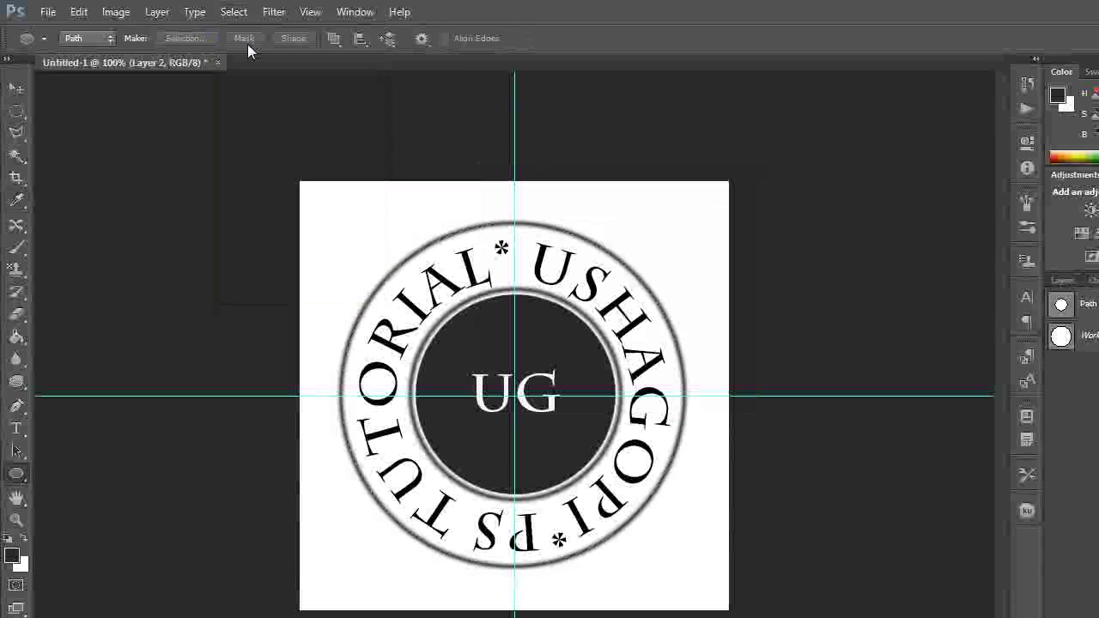
left_click(310, 13)
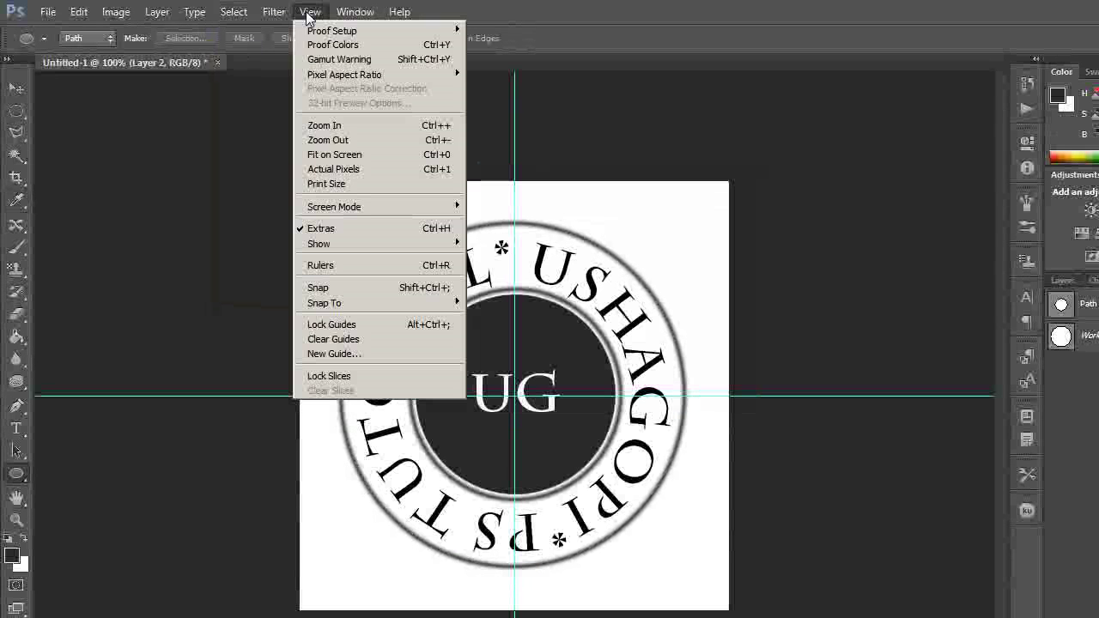
Clear all guides and delete the white Background layer, leaving the logo on transparency
left_click(350, 341)
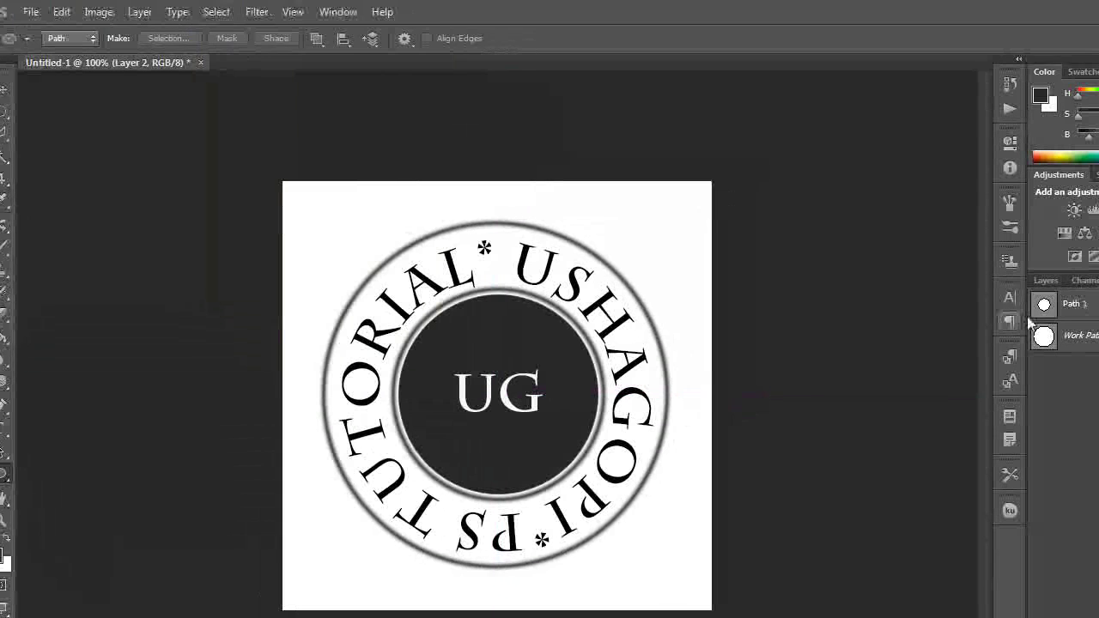
left_click(925, 281)
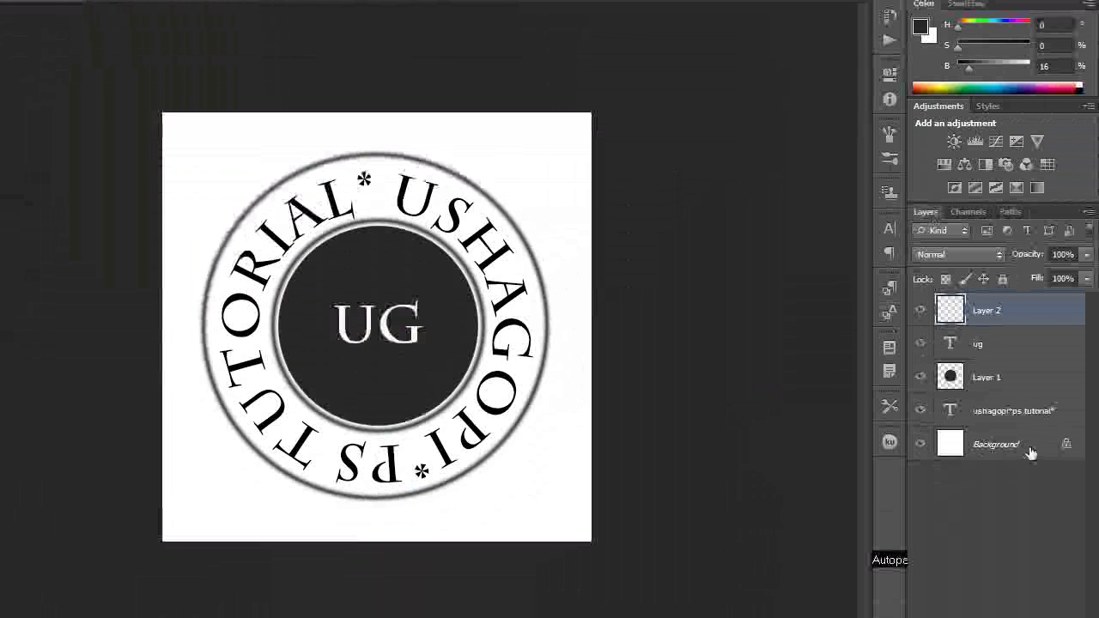
left_click(1030, 453)
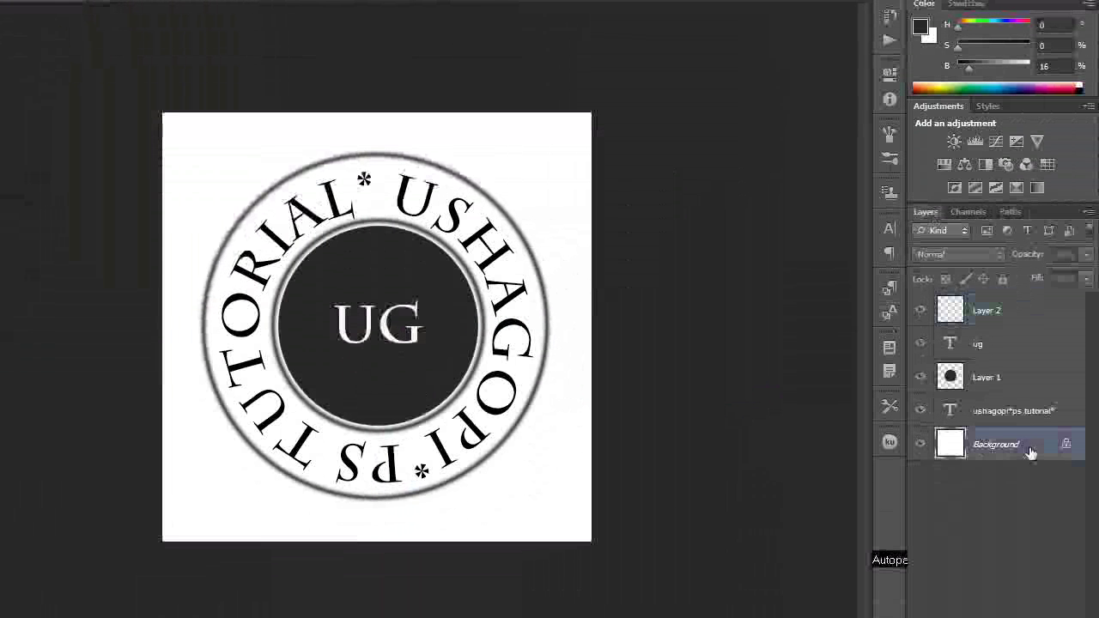
left_click(1069, 573)
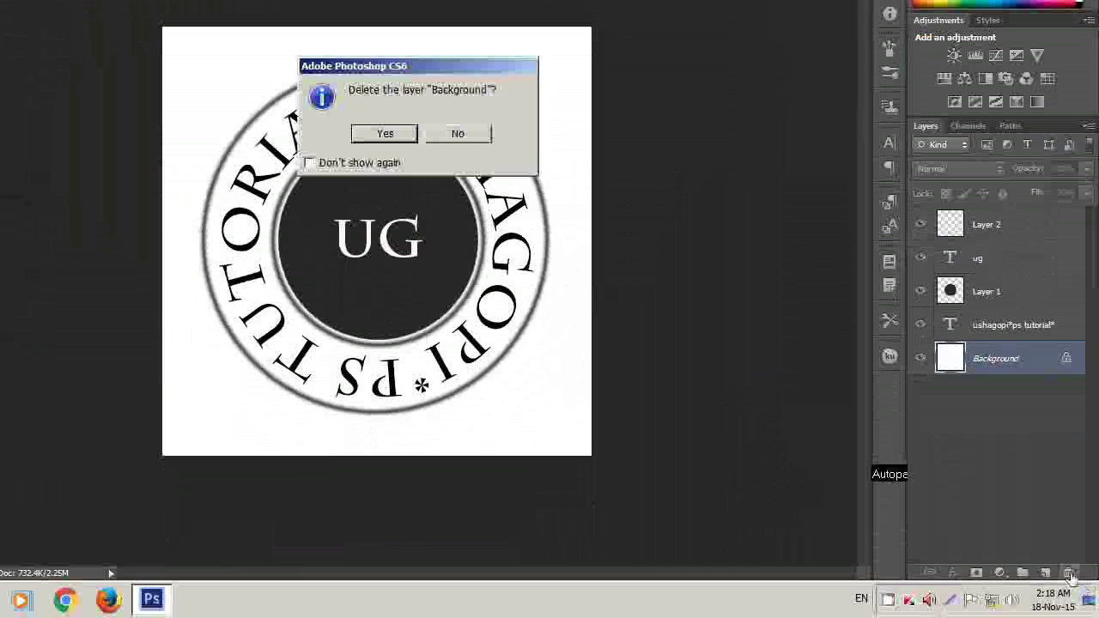
left_click(405, 171)
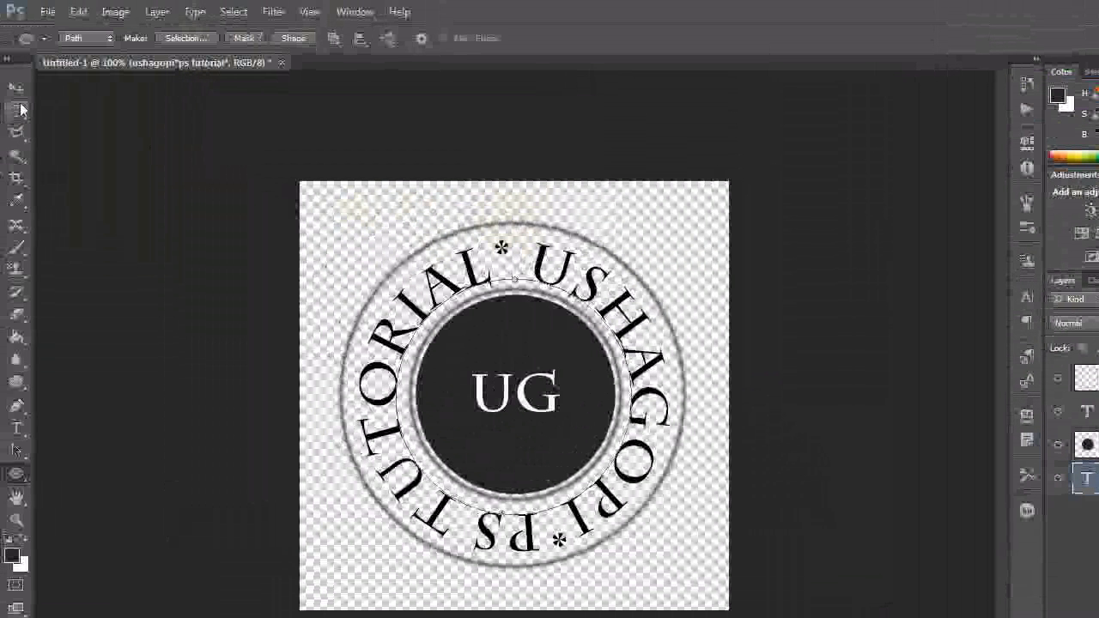
left_click(17, 110)
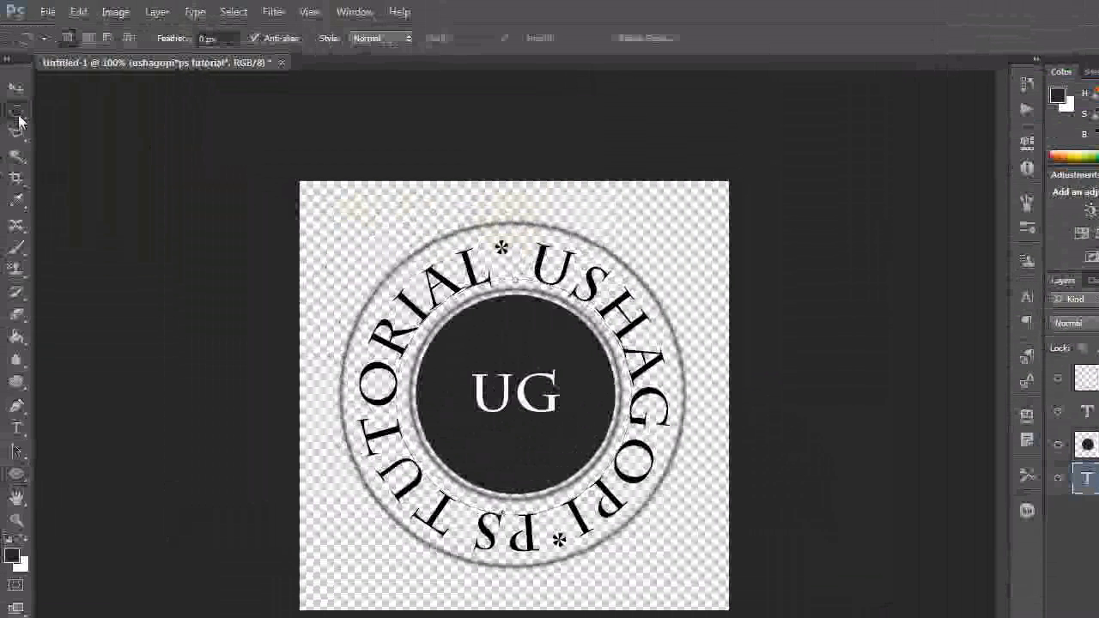
Resize the logo image from 500 to 250 × 250 pixels in Image Size
left_click(119, 13)
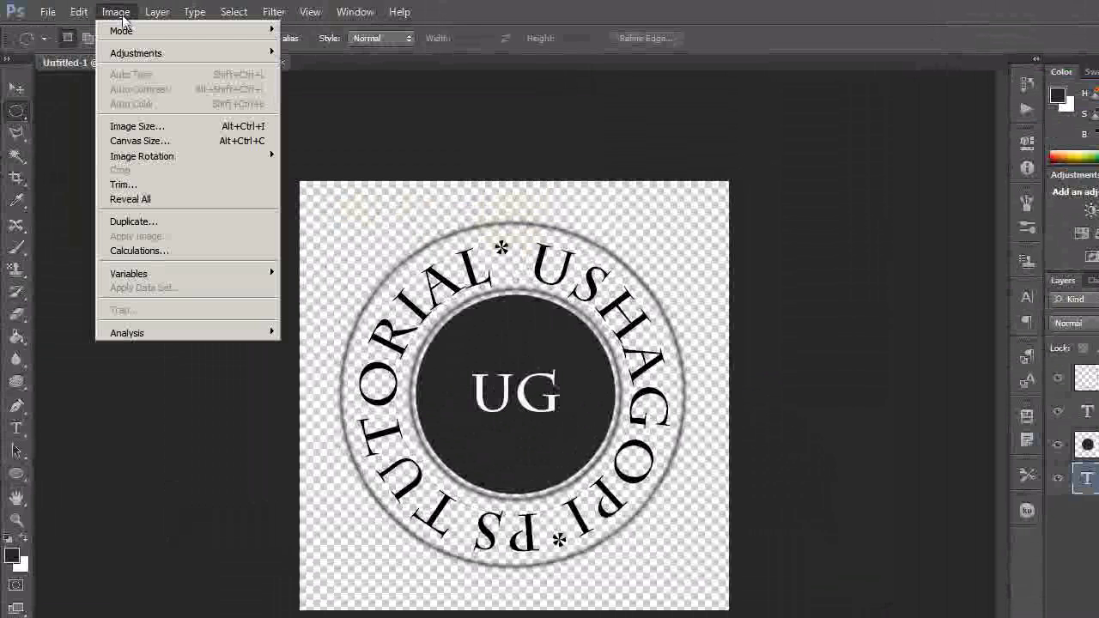
left_click(130, 128)
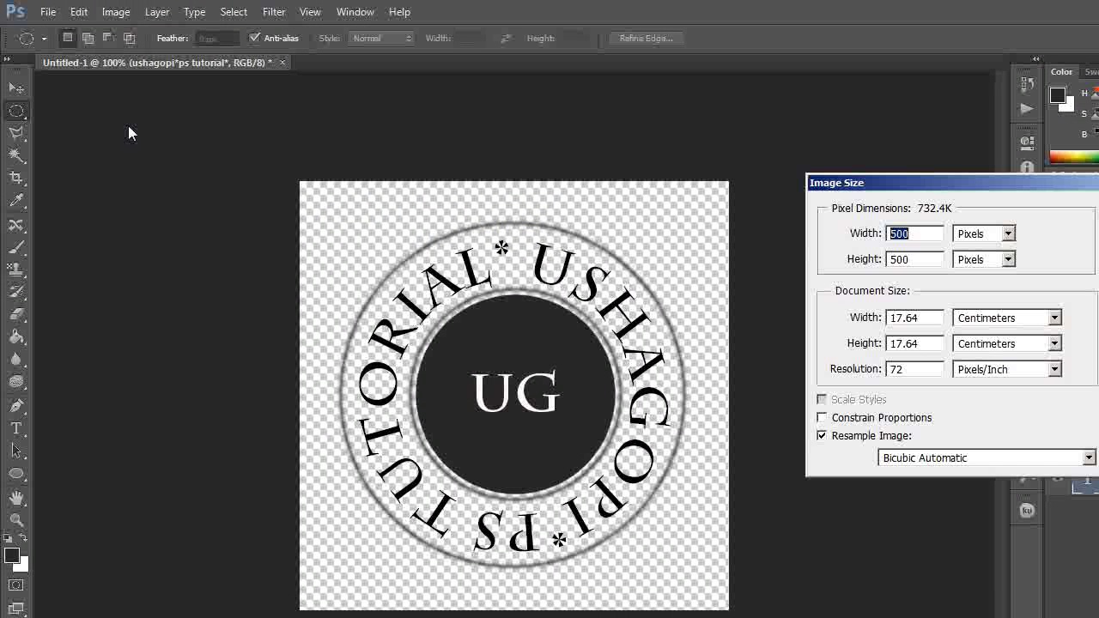
key("BackSpace")
type("250")
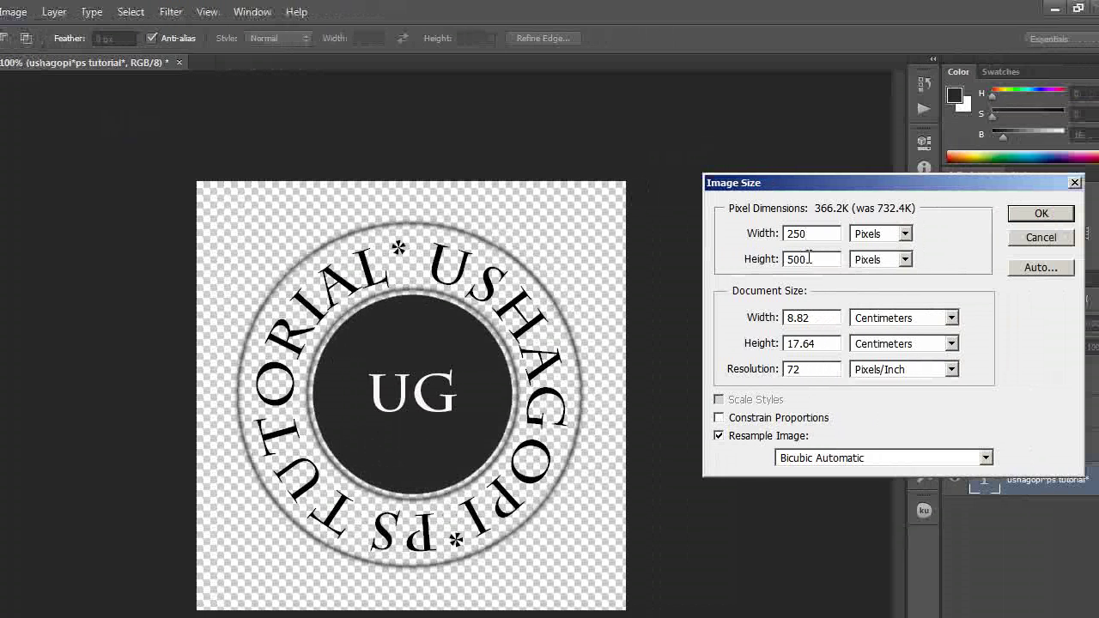
left_click(808, 258)
key("BackSpace")
key("BackSpace")
key("BackSpace")
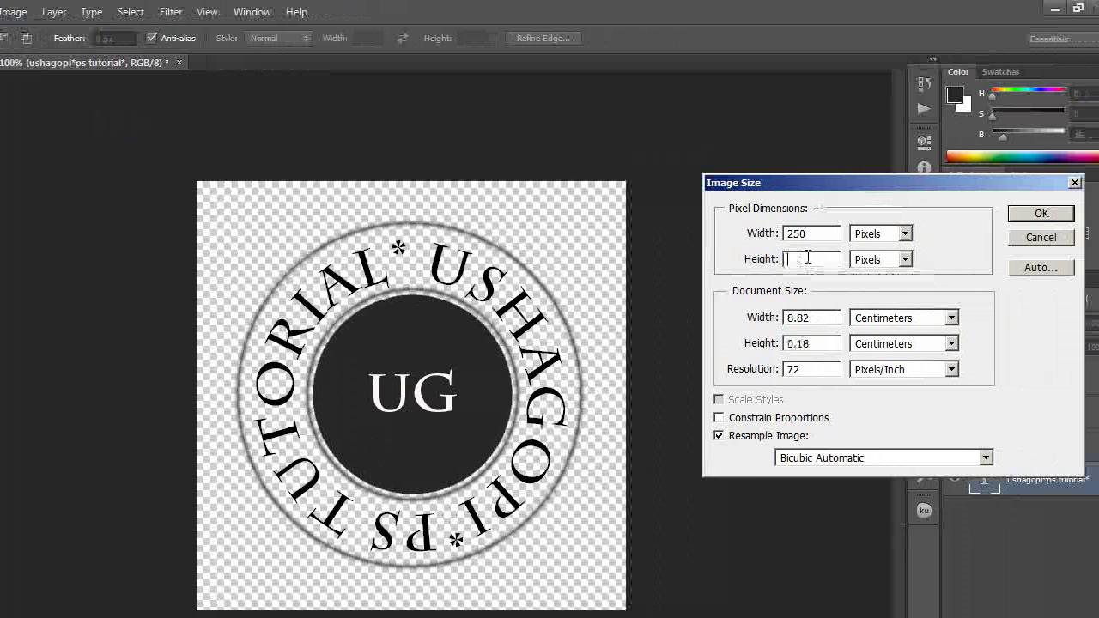
type("250")
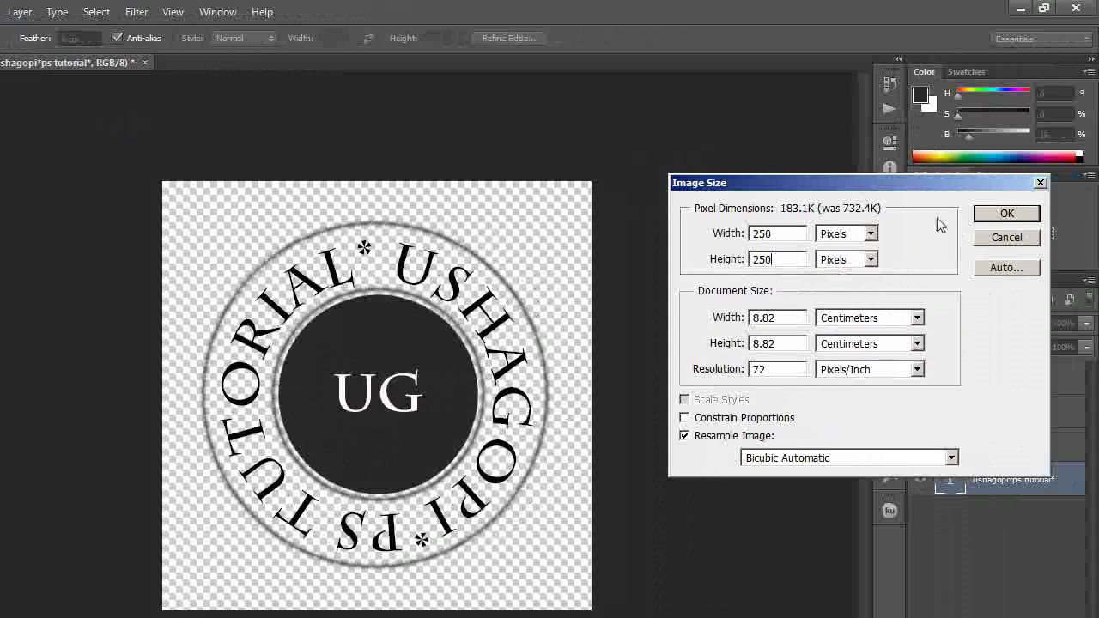
left_click(1000, 216)
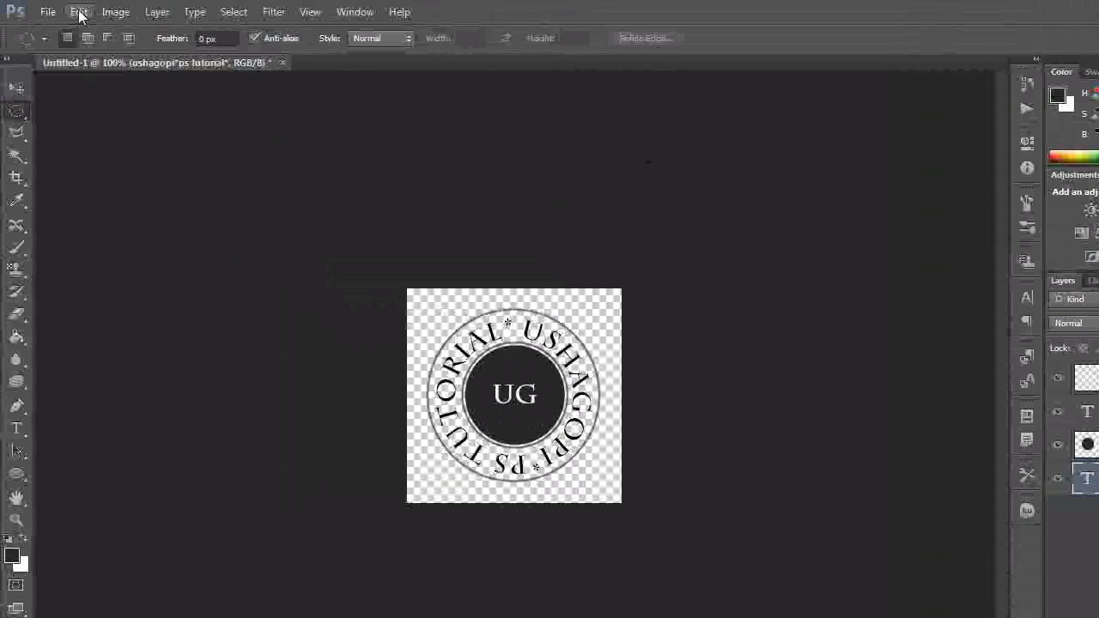
Select the entire canvas and define it as a pattern named 'stamp2'
left_click(78, 12)
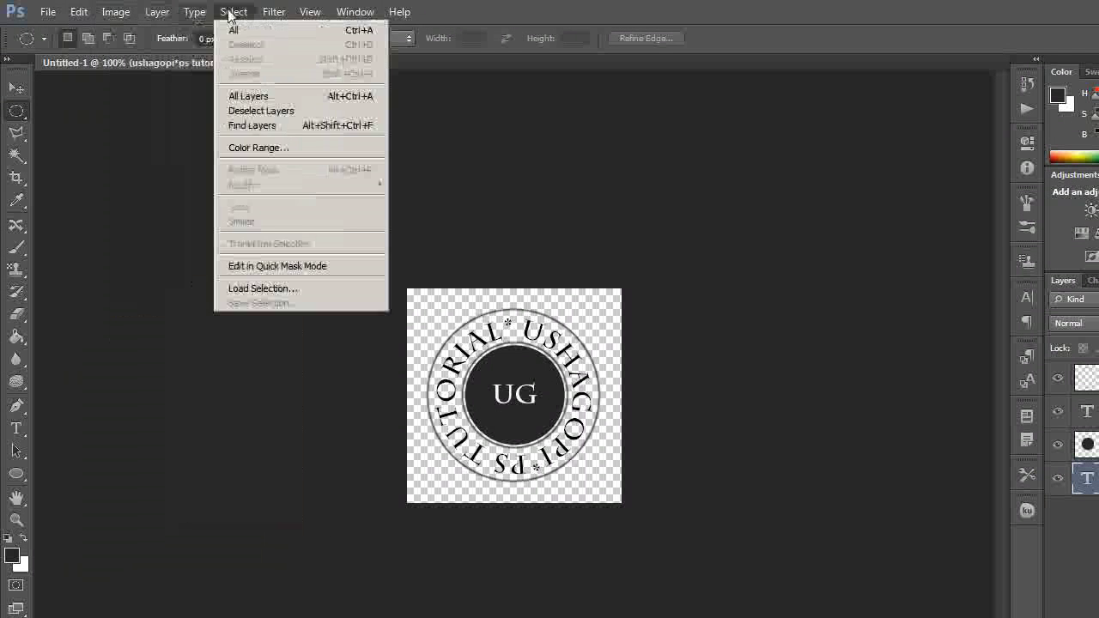
left_click(234, 30)
left_click(78, 12)
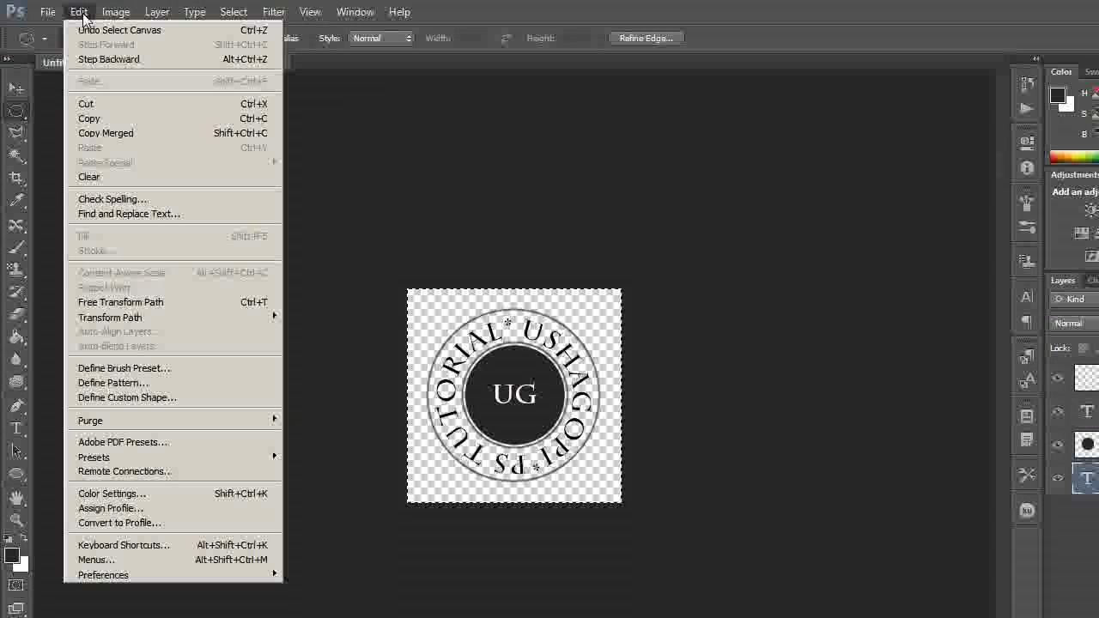
left_click(125, 386)
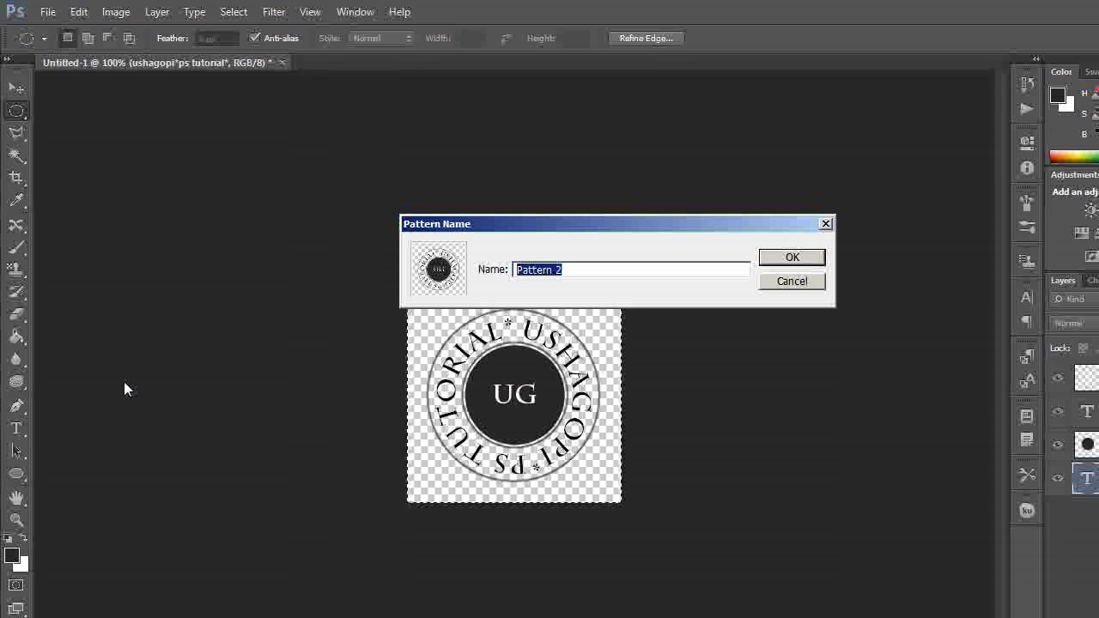
key("BackSpace")
type("stam")
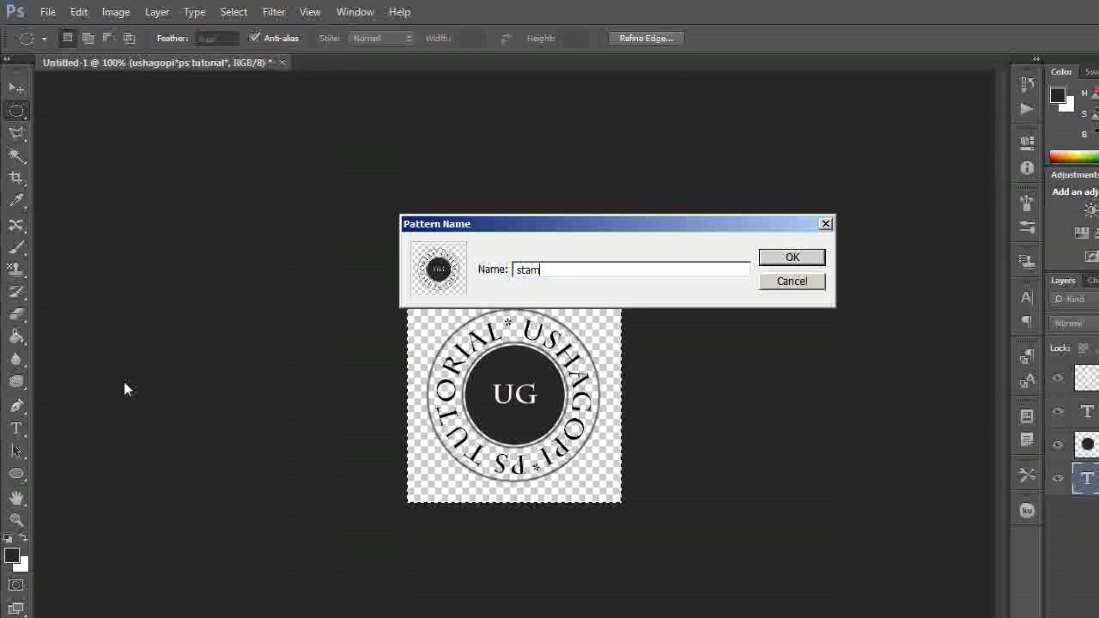
type("p2")
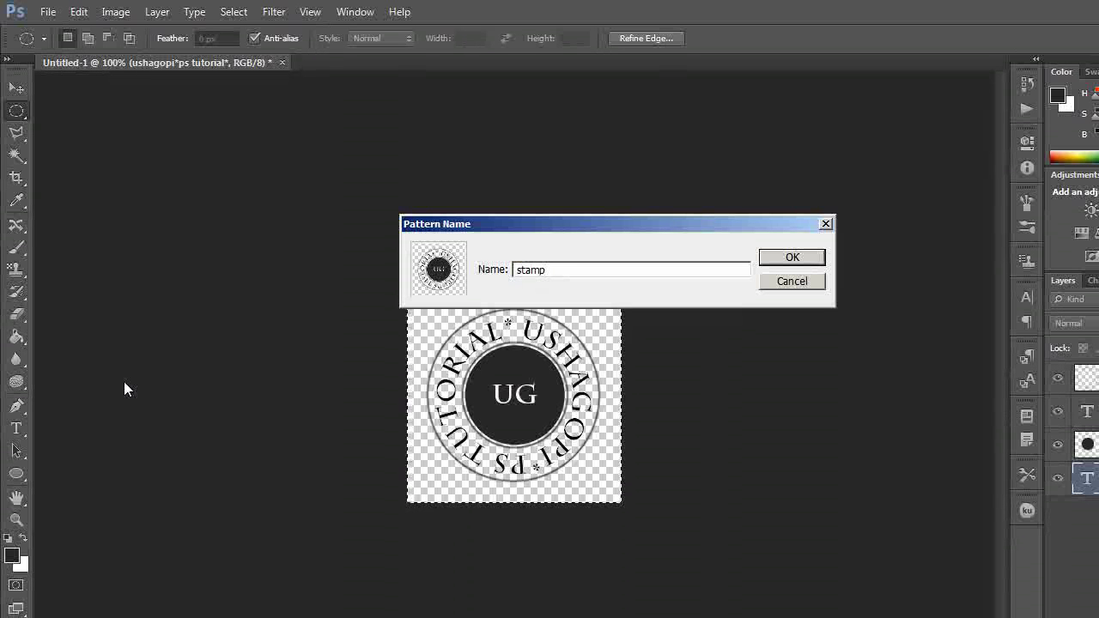
left_click(809, 257)
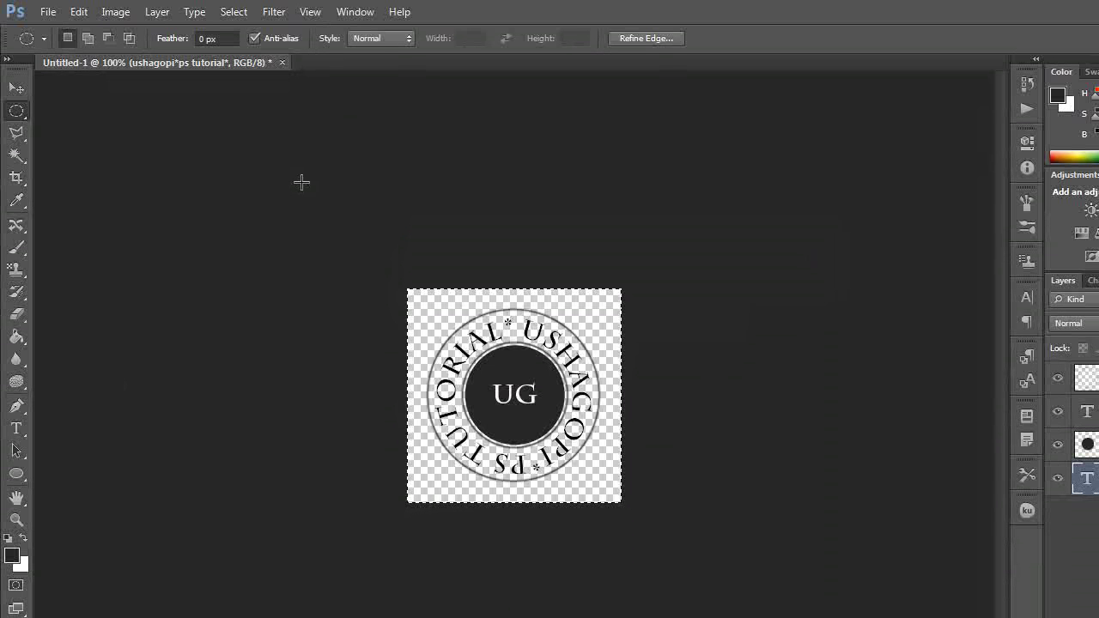
Create a new white-background document, Untitled-2, sized 250 × 250 pixels
left_click(48, 13)
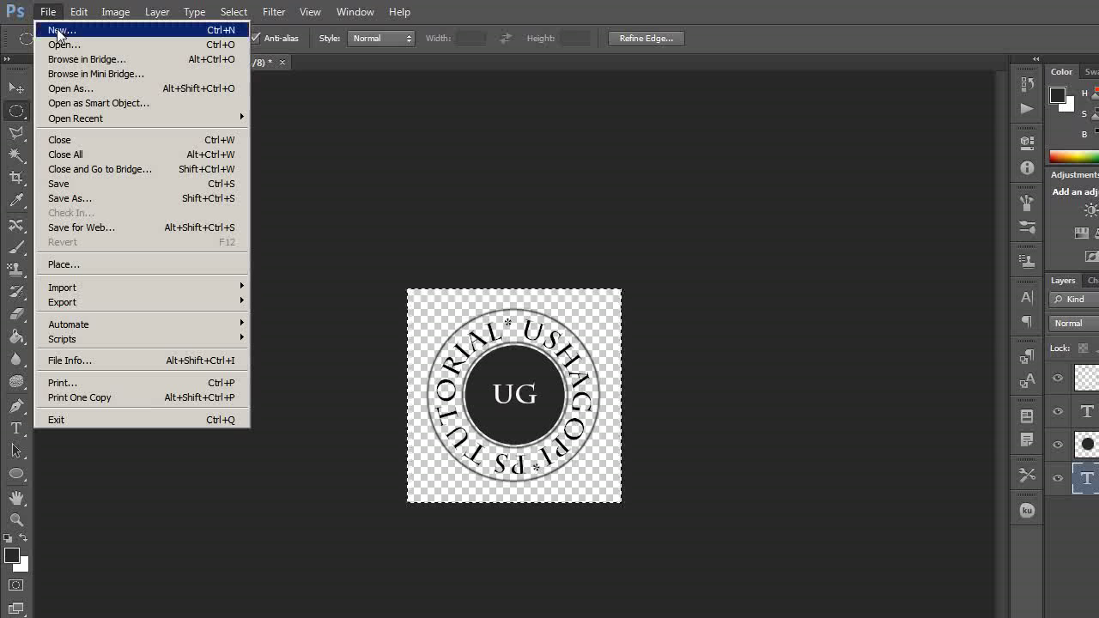
left_click(58, 30)
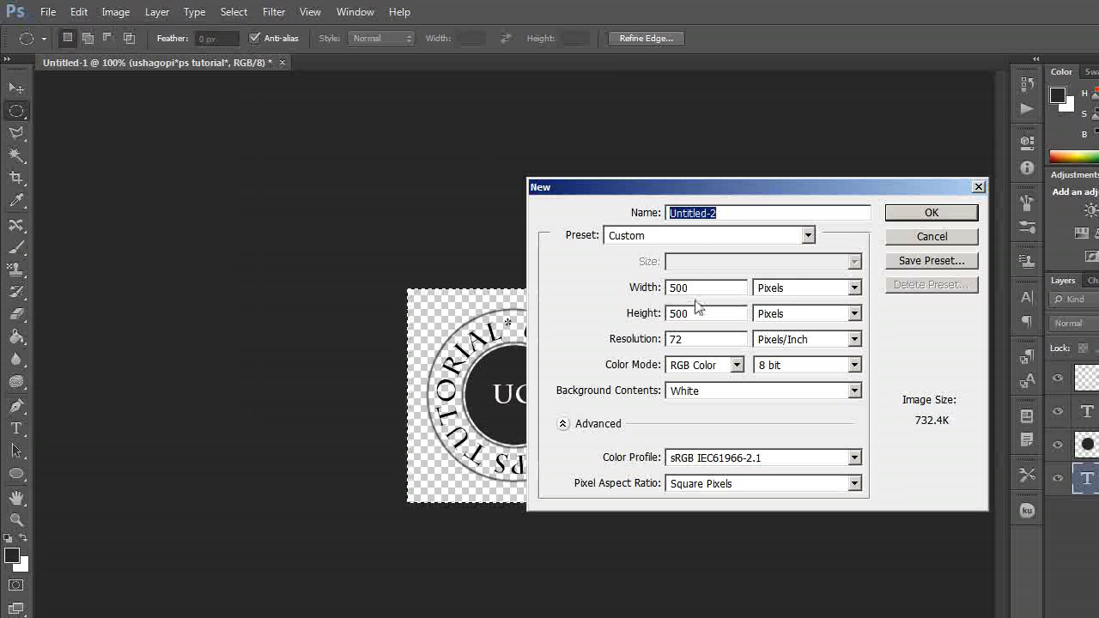
left_click(711, 290)
key("BackSpace")
key("BackSpace")
key("BackSpace")
type("250")
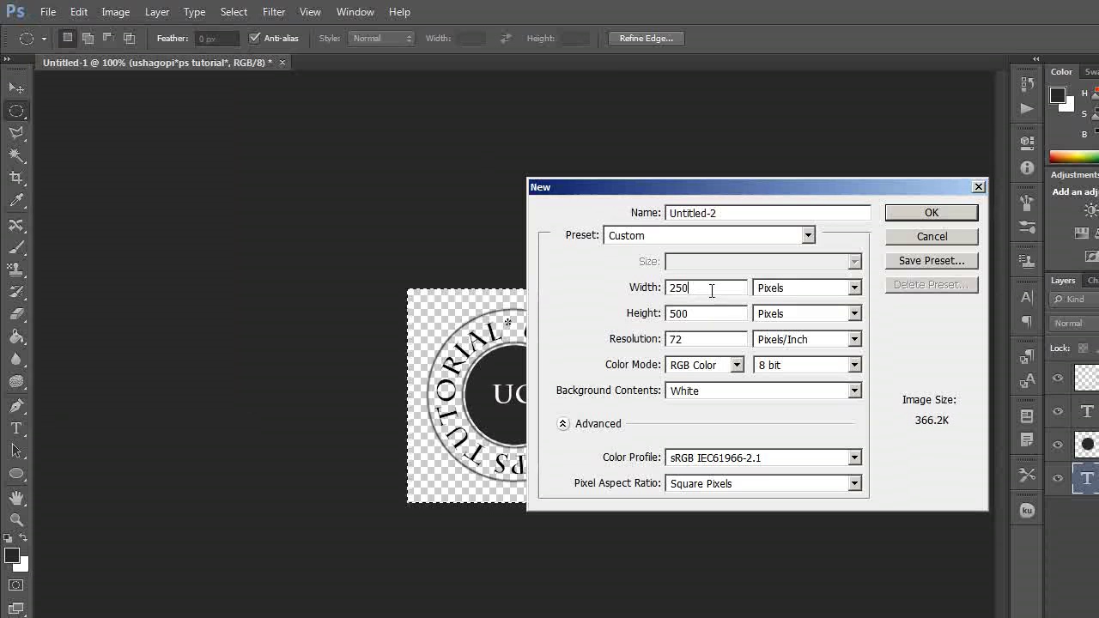
double_click(703, 313)
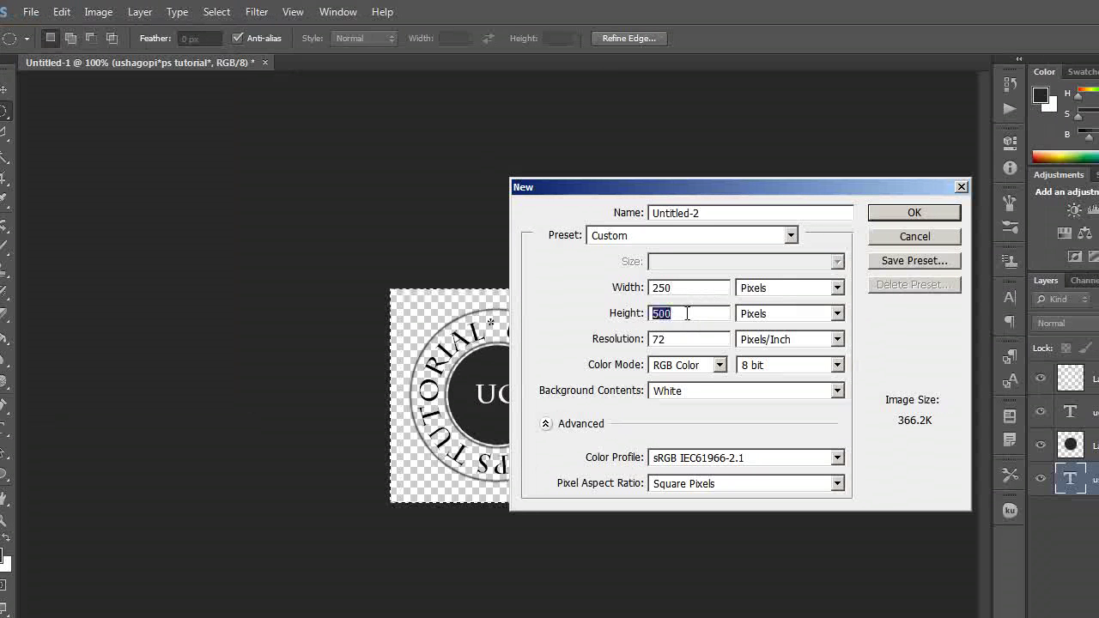
key("BackSpace")
type("250")
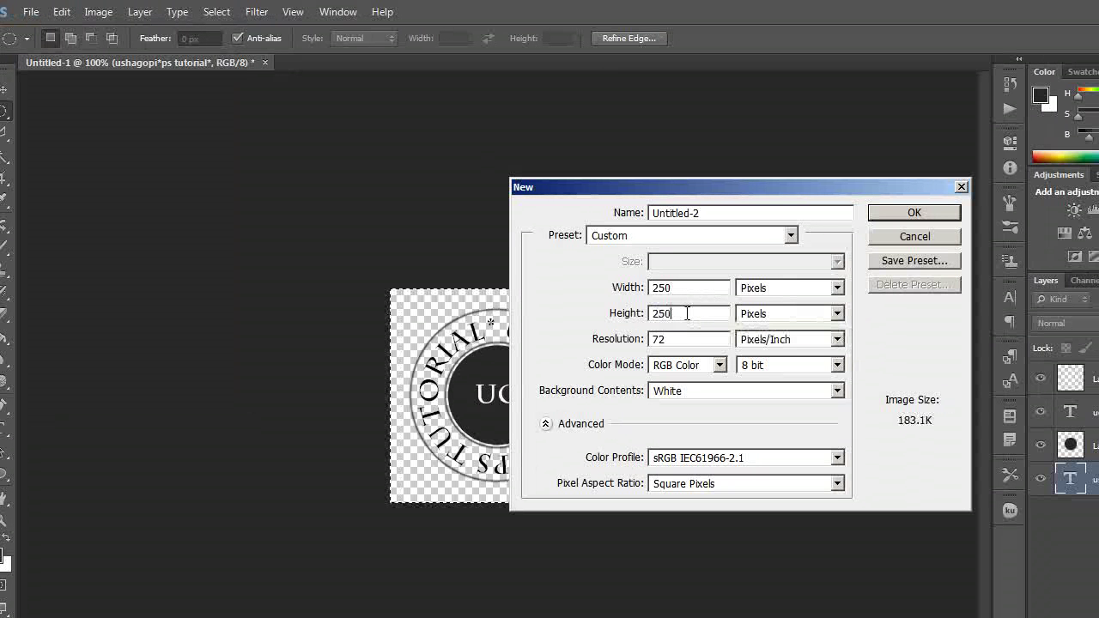
left_click(914, 212)
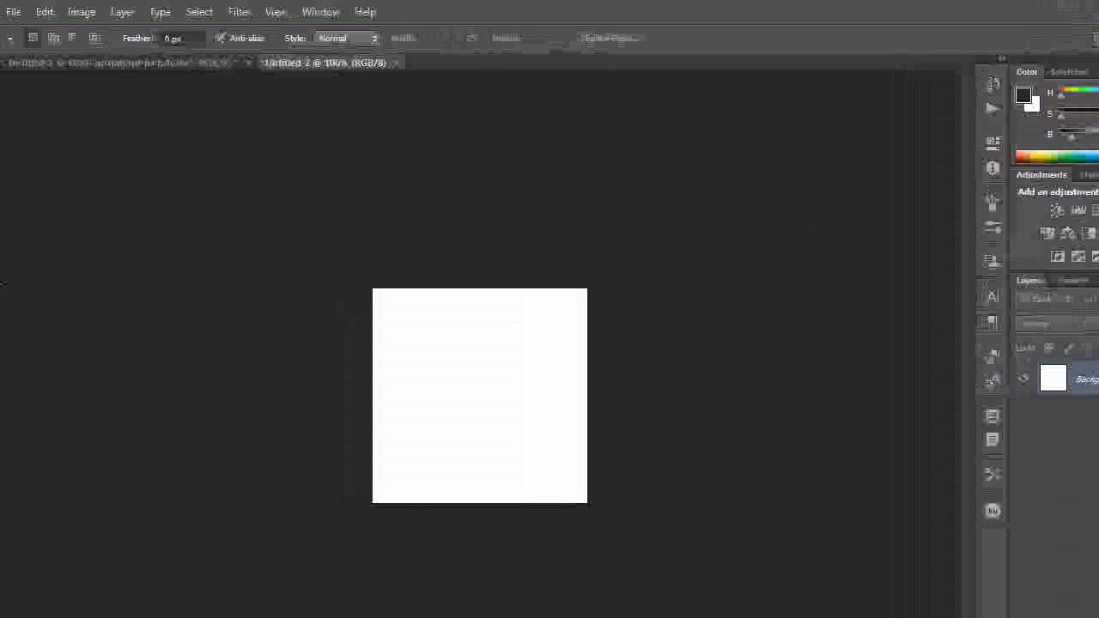
Switch to the Pattern Stamp Tool and enlarge its brush to 267 px
left_click(26, 272)
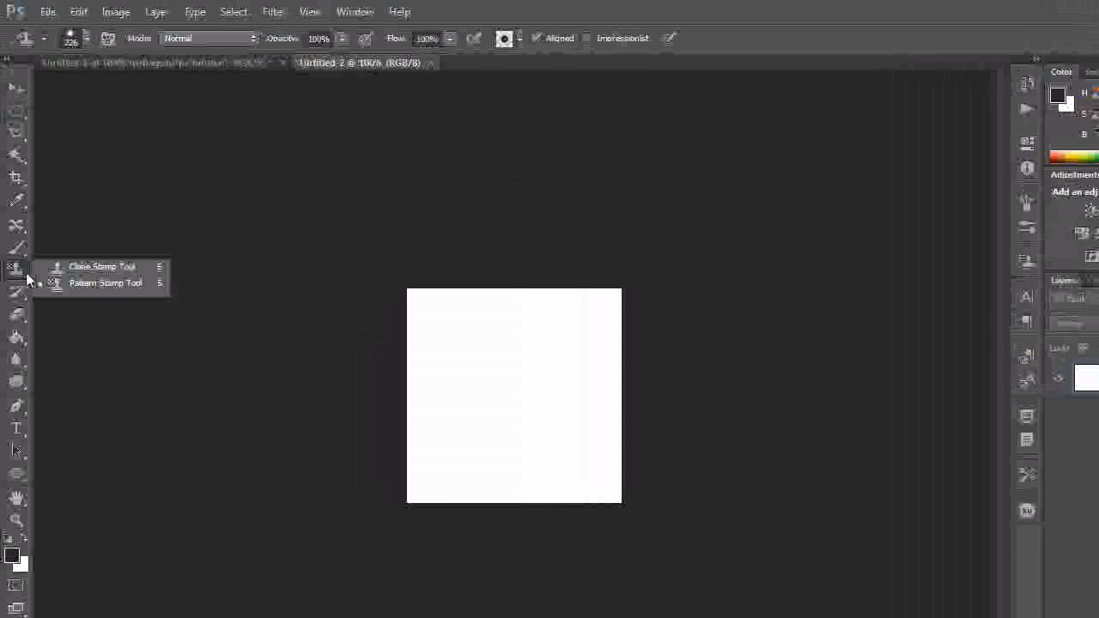
left_click(128, 282)
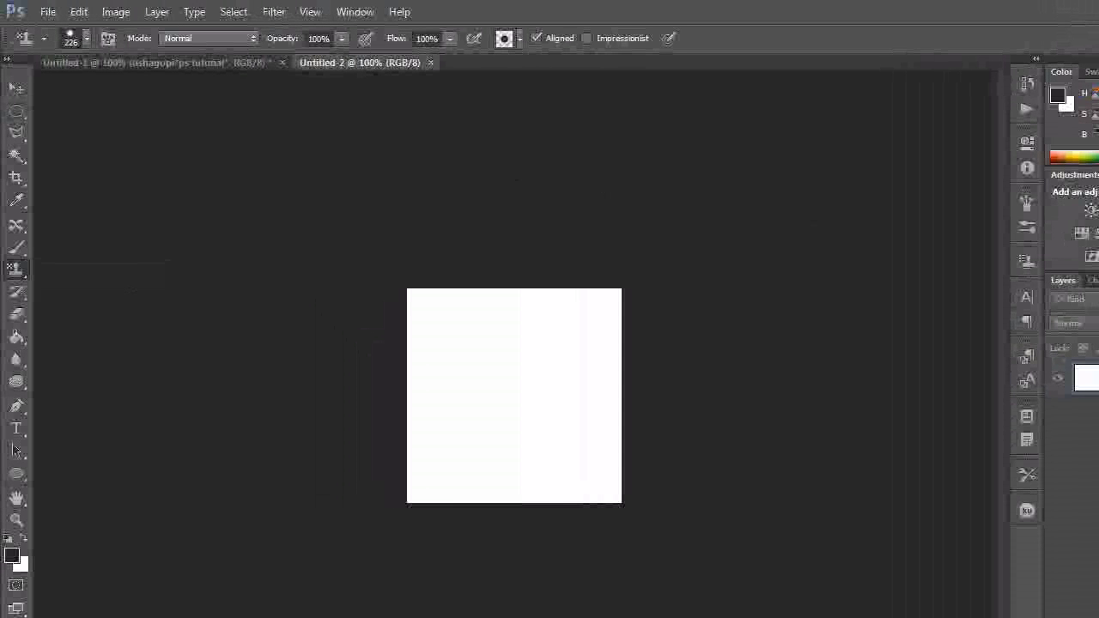
left_click(518, 39)
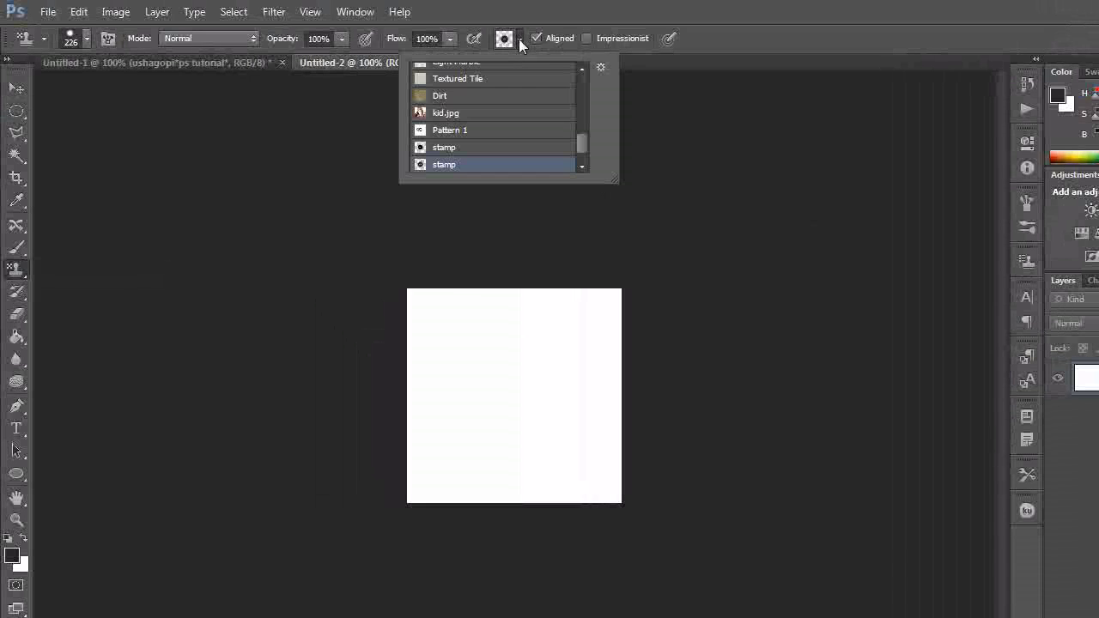
left_click(87, 38)
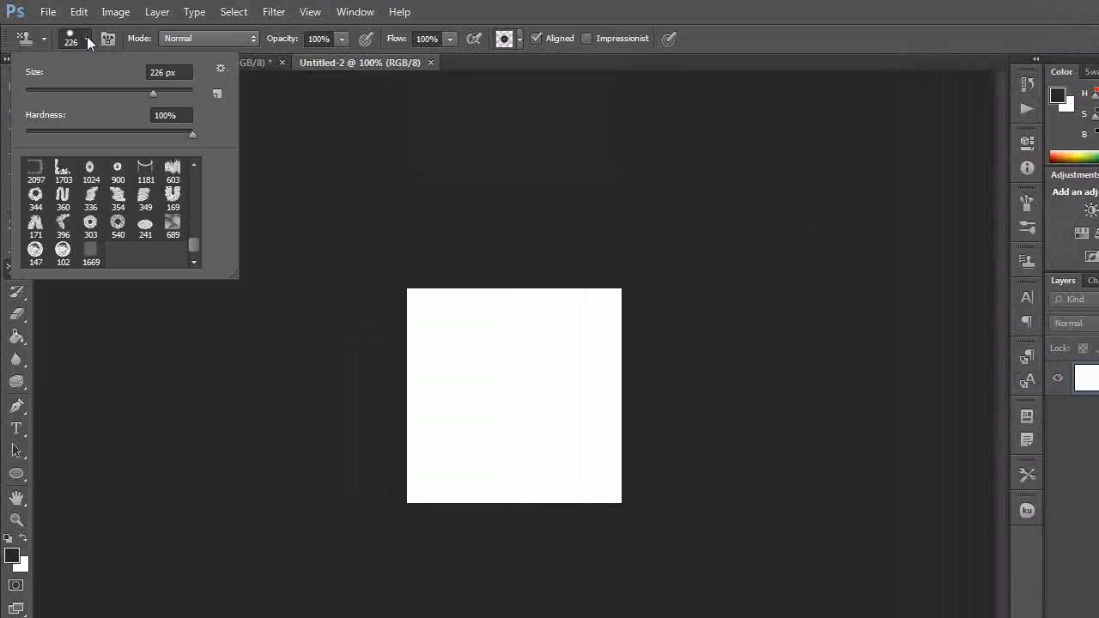
left_click(156, 89)
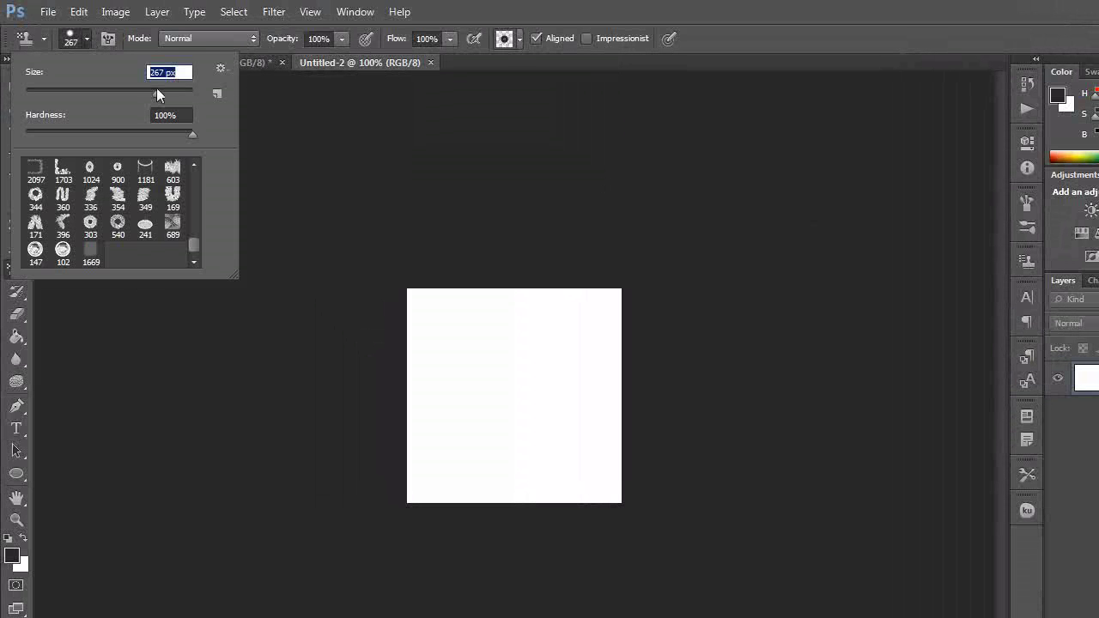
Choose the stamp2 pattern, set the brush to 201 px, and stamp the canvas
left_click(518, 39)
left_click(584, 164)
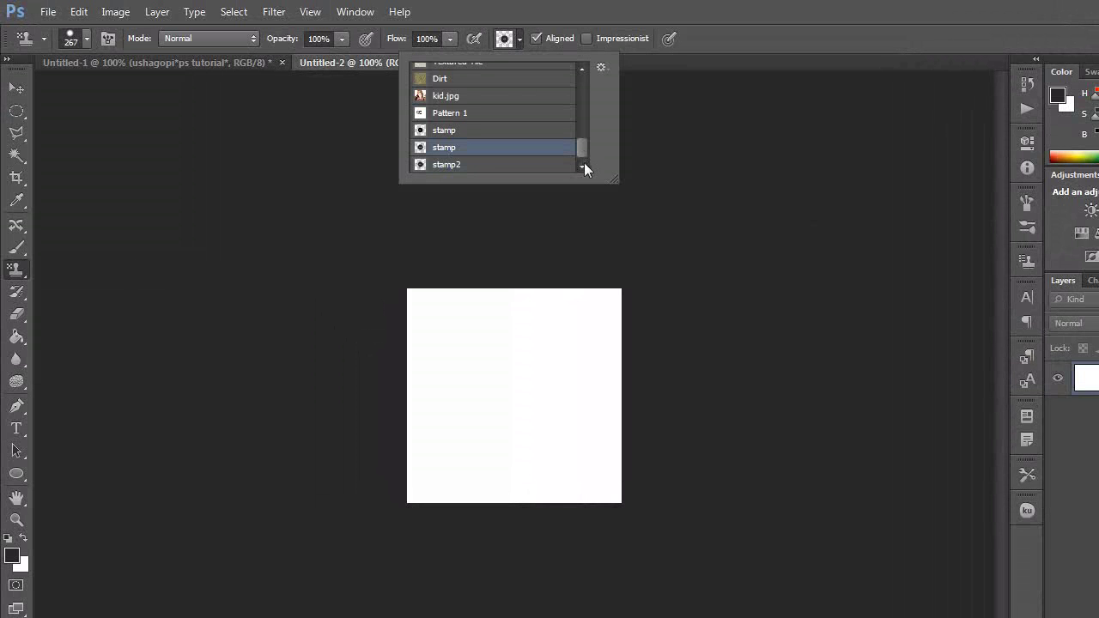
left_click(456, 168)
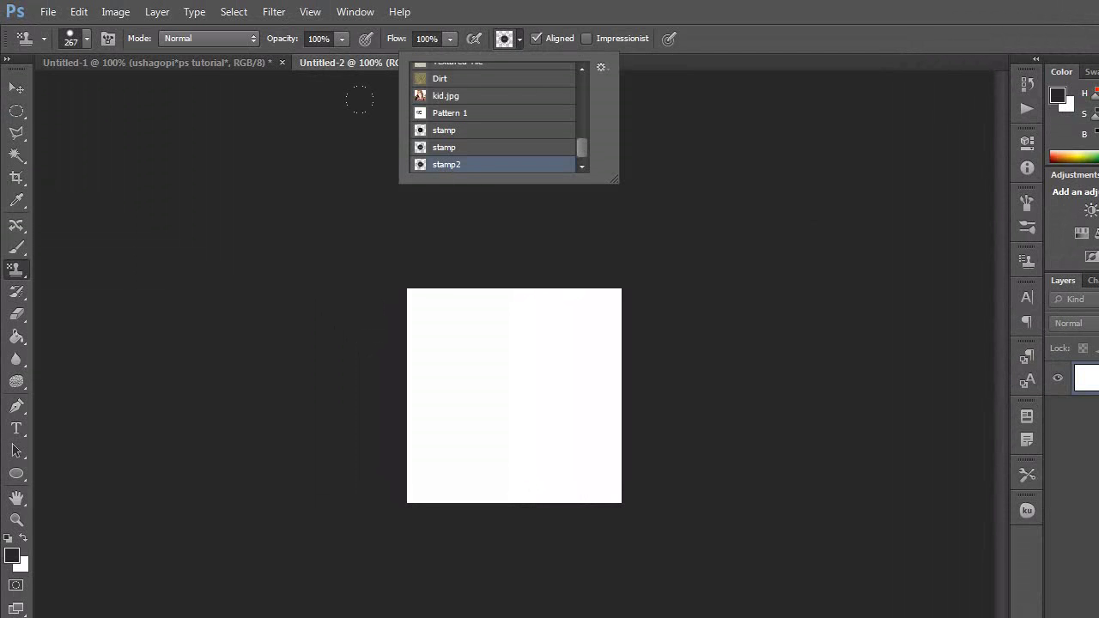
left_click(86, 38)
left_click_drag(143, 89, 145, 89)
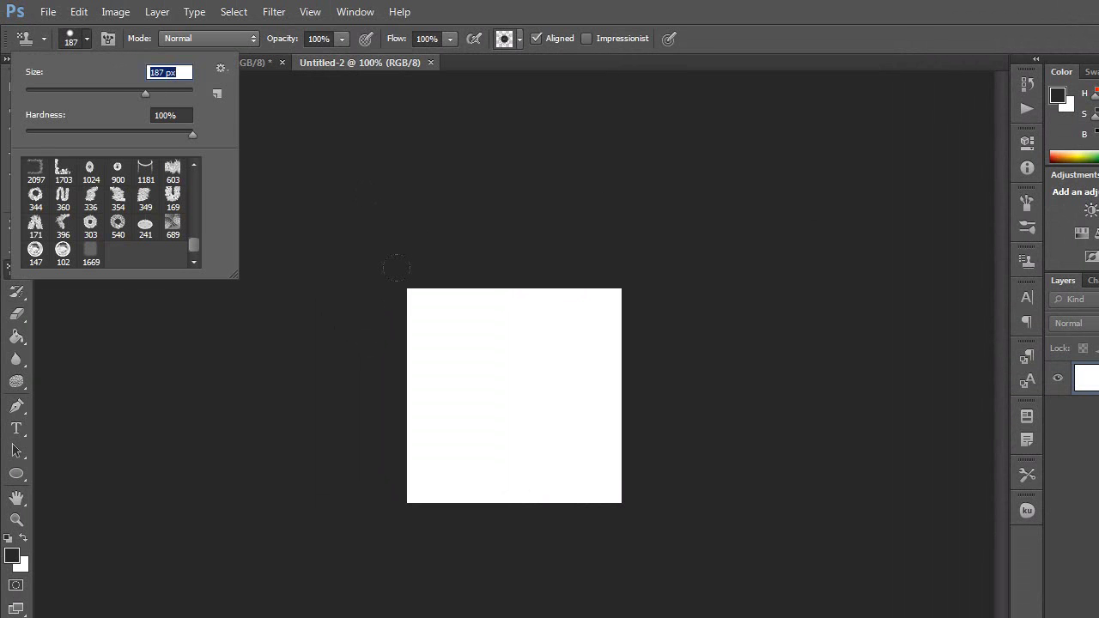
left_click(151, 87)
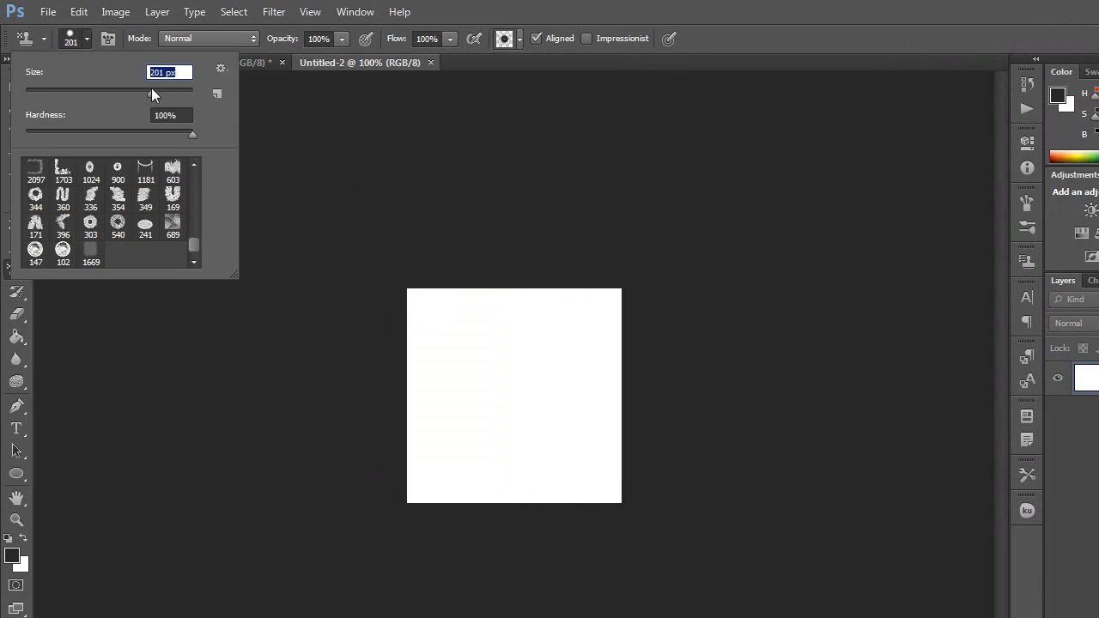
left_click(437, 314)
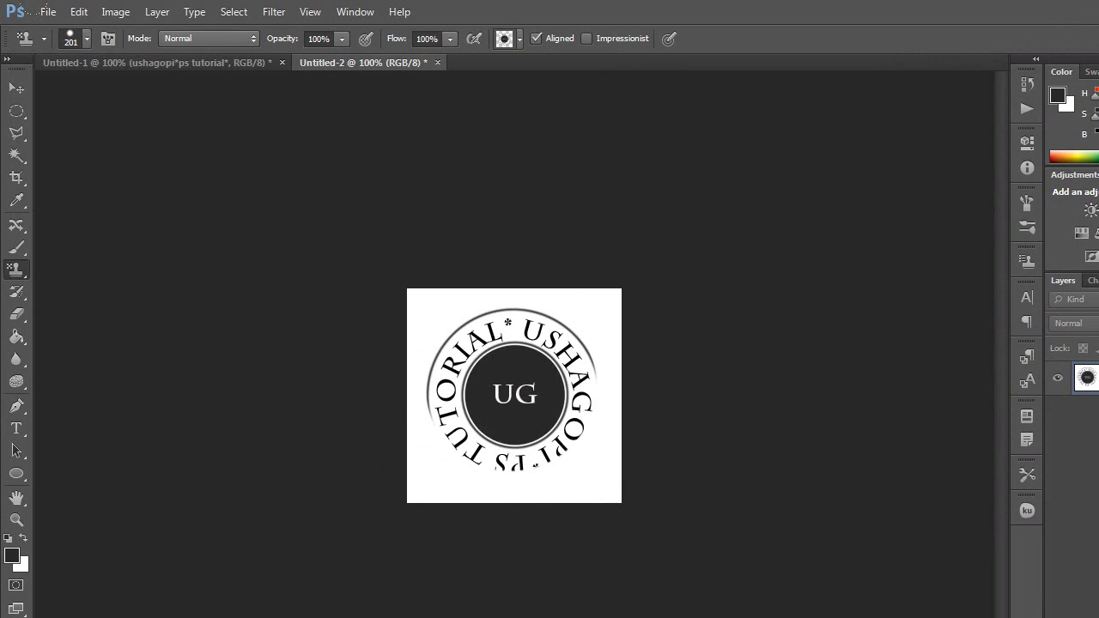
Undo the partial stamp and re-stamp the logo at canvas centre with a 236 px brush
left_click(79, 12)
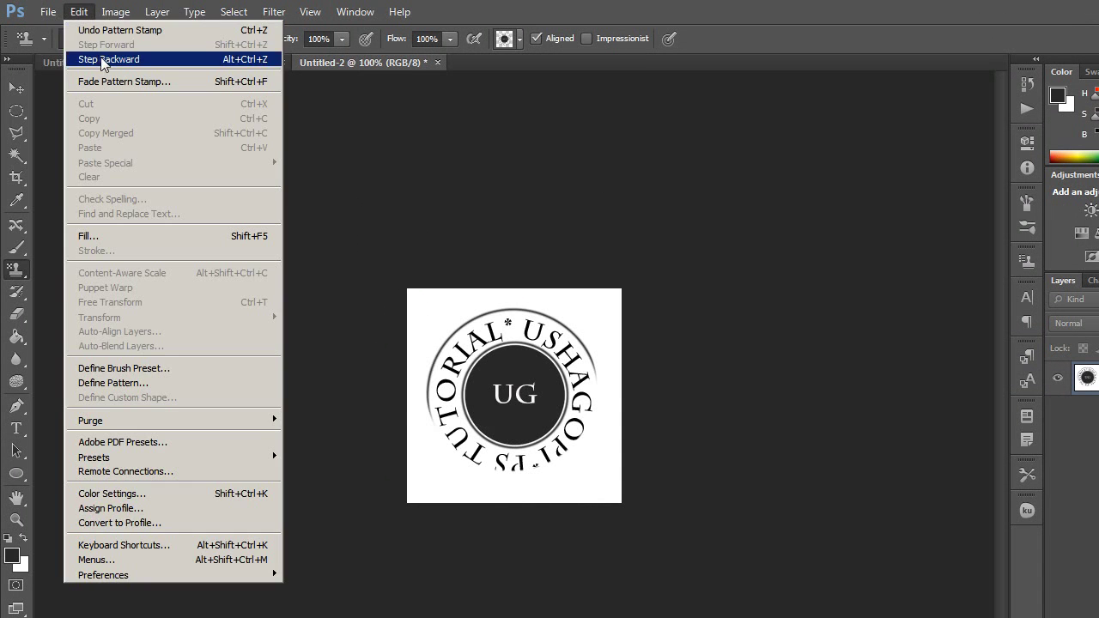
left_click(103, 59)
left_click(87, 40)
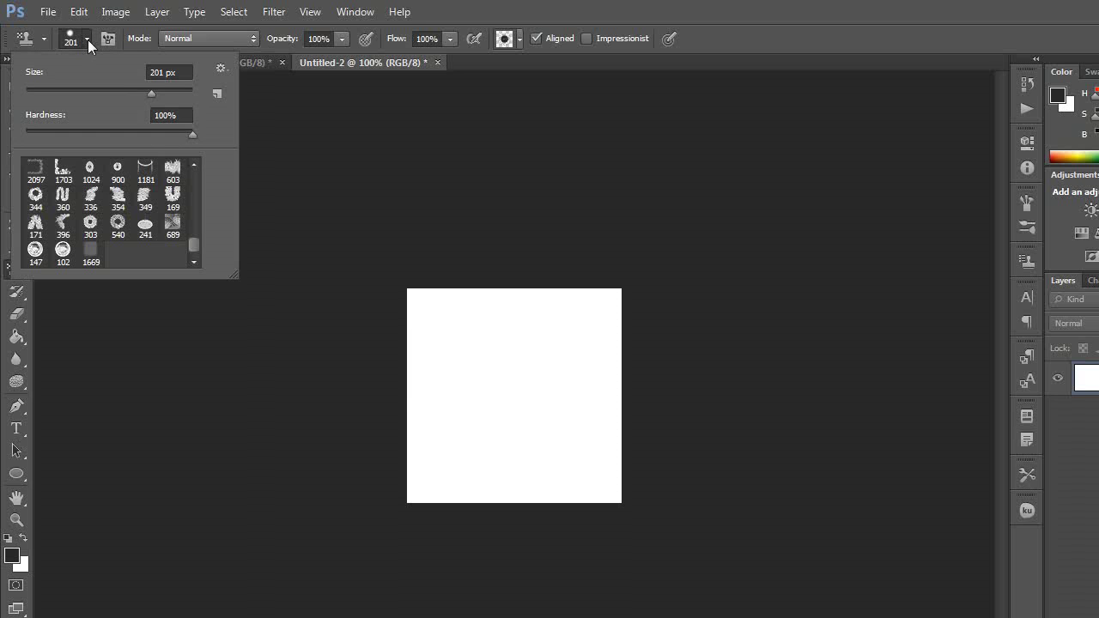
left_click(158, 88)
left_click(154, 88)
left_click(514, 395)
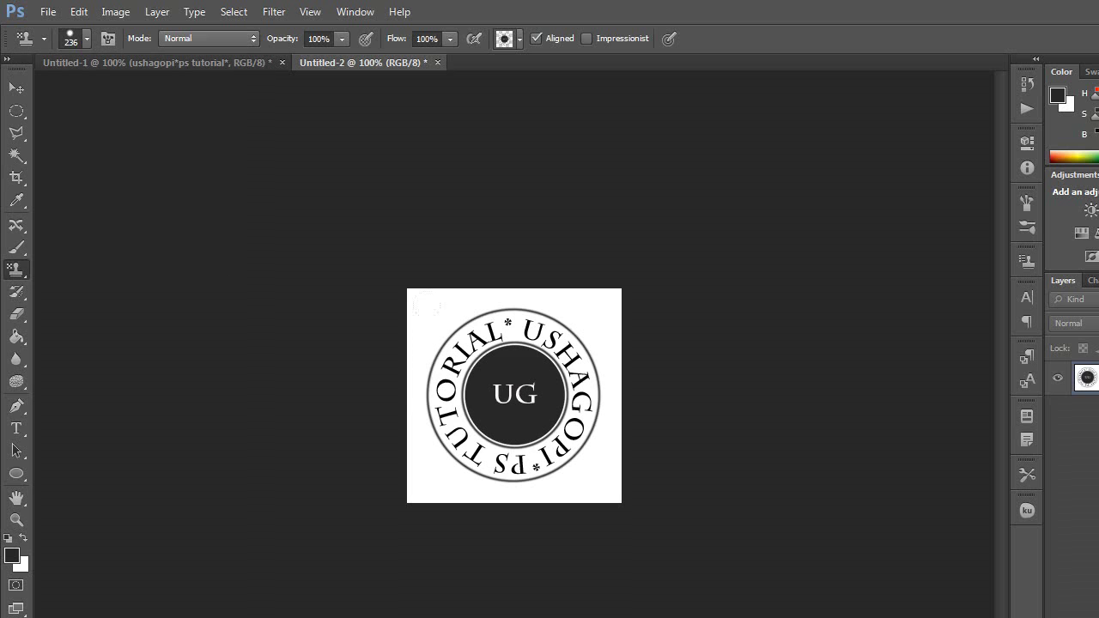